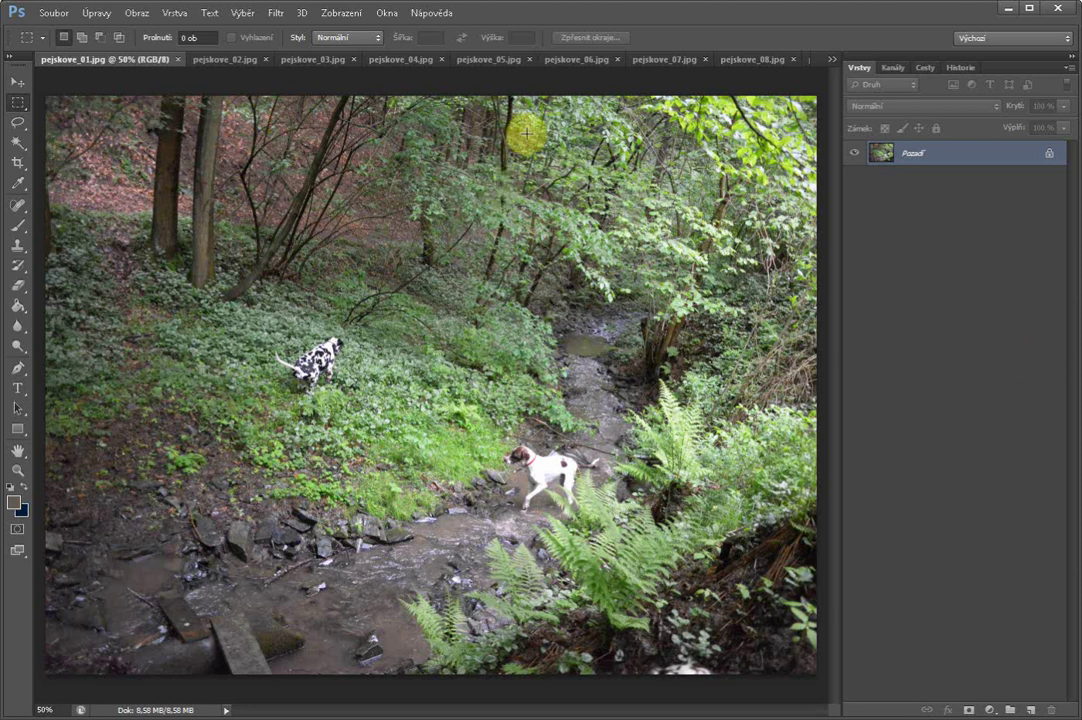
- Review the open pejskove photos and load all of them as layers of one new document with the Load Files into Stack script
{"action": "left_click", "coordinate": [505, 59]}
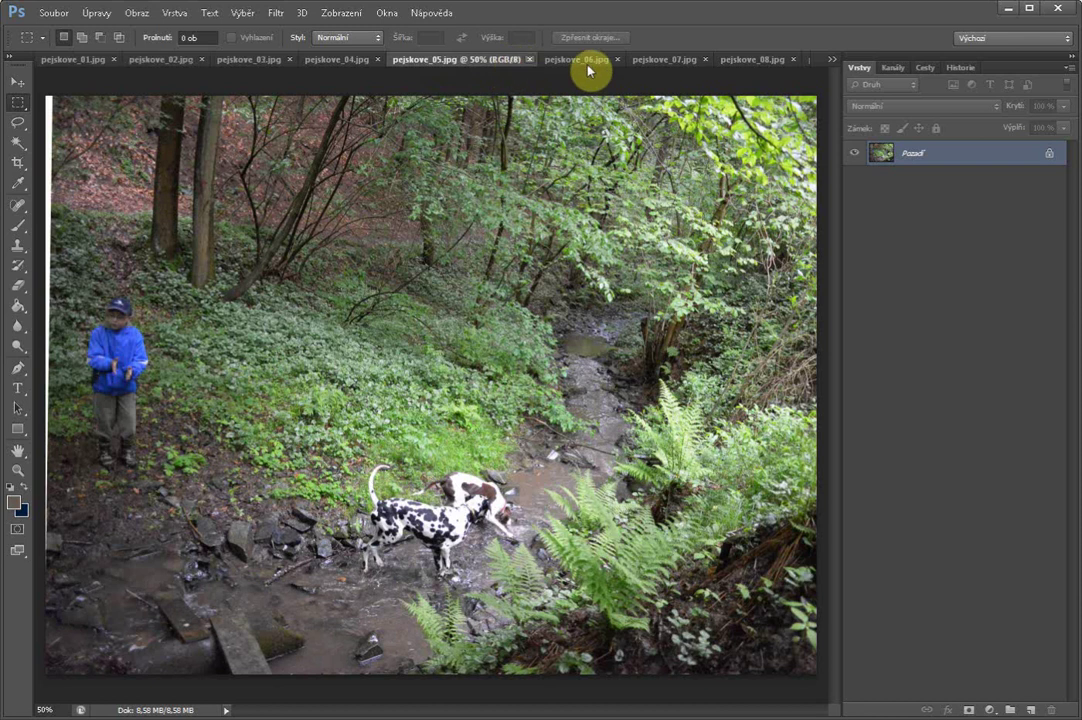
{"action": "left_click", "coordinate": [655, 60]}
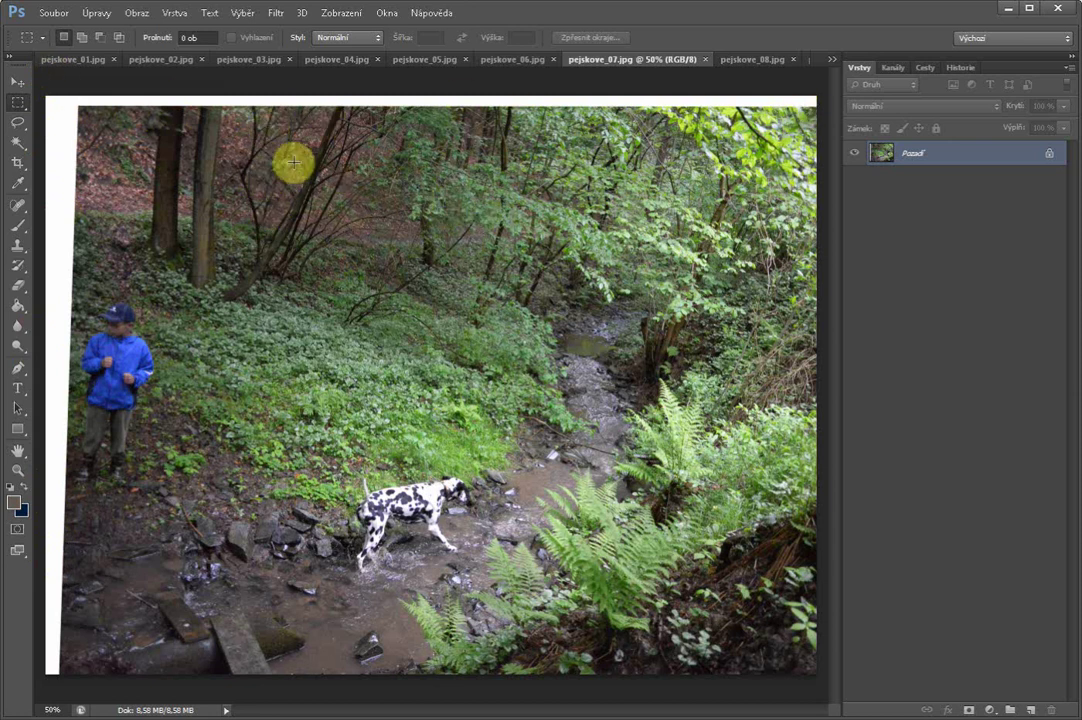
{"action": "left_click", "coordinate": [85, 60]}
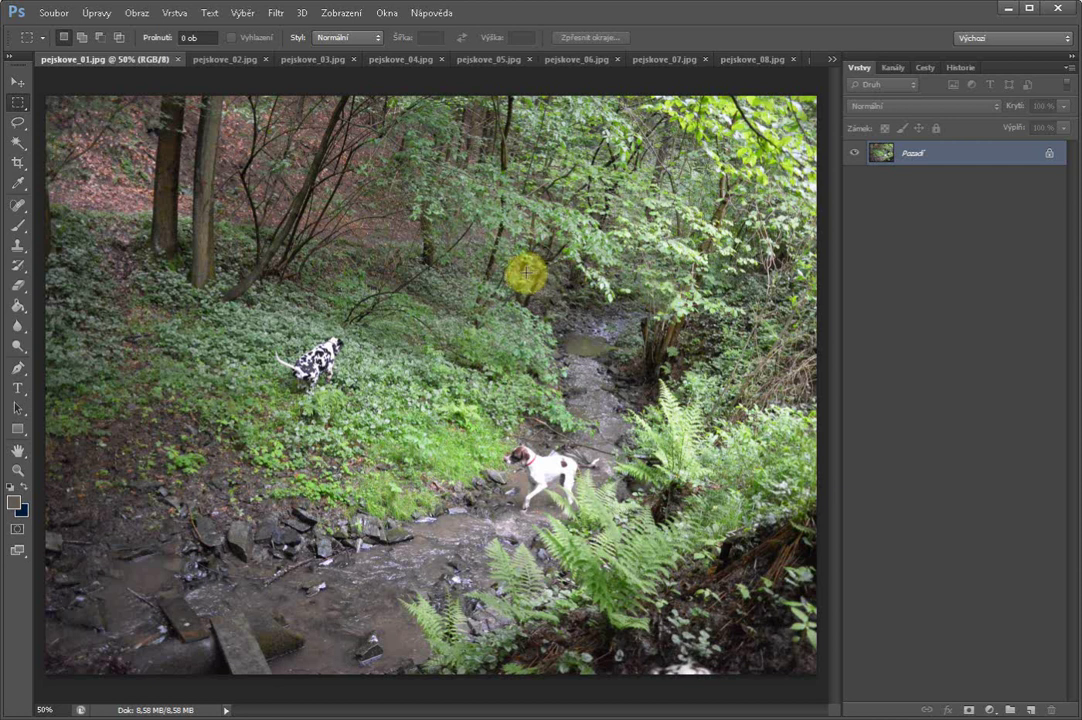
{"action": "left_click", "coordinate": [53, 13]}
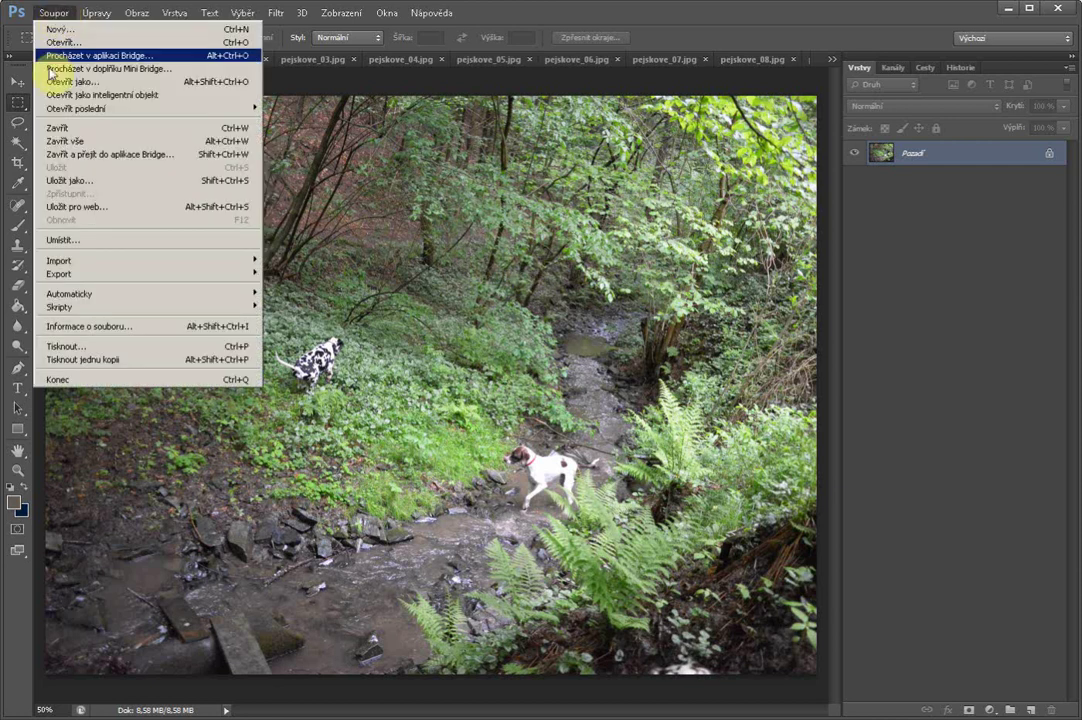
{"action": "mouse_move", "coordinate": [58, 310]}
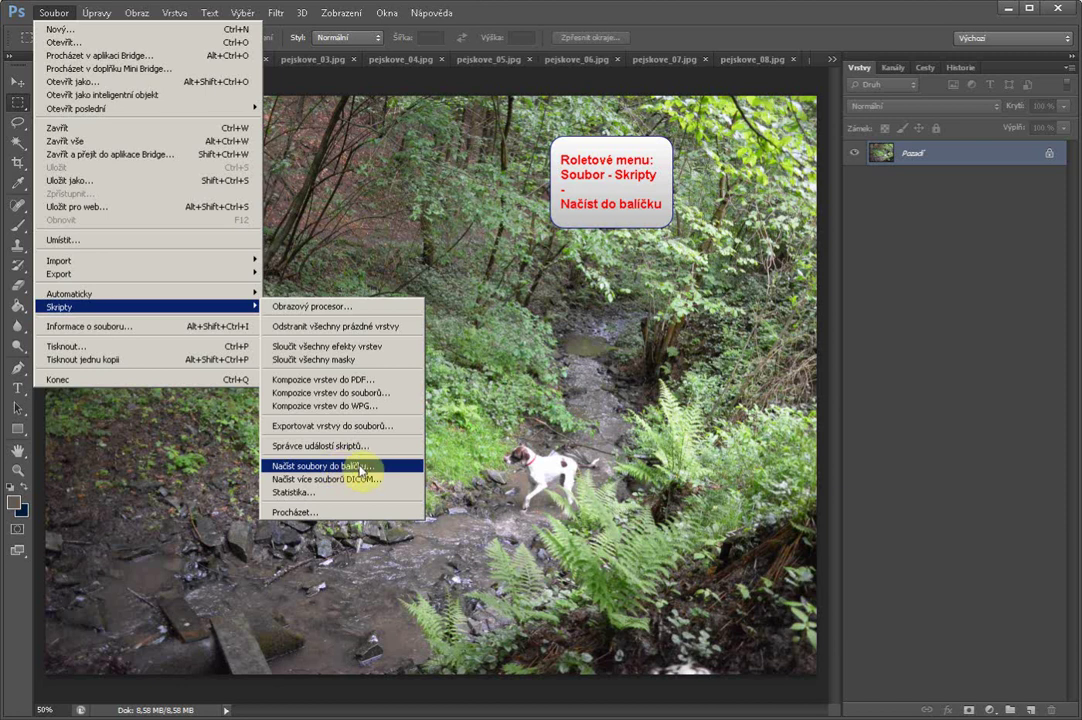
{"action": "left_click", "coordinate": [318, 466]}
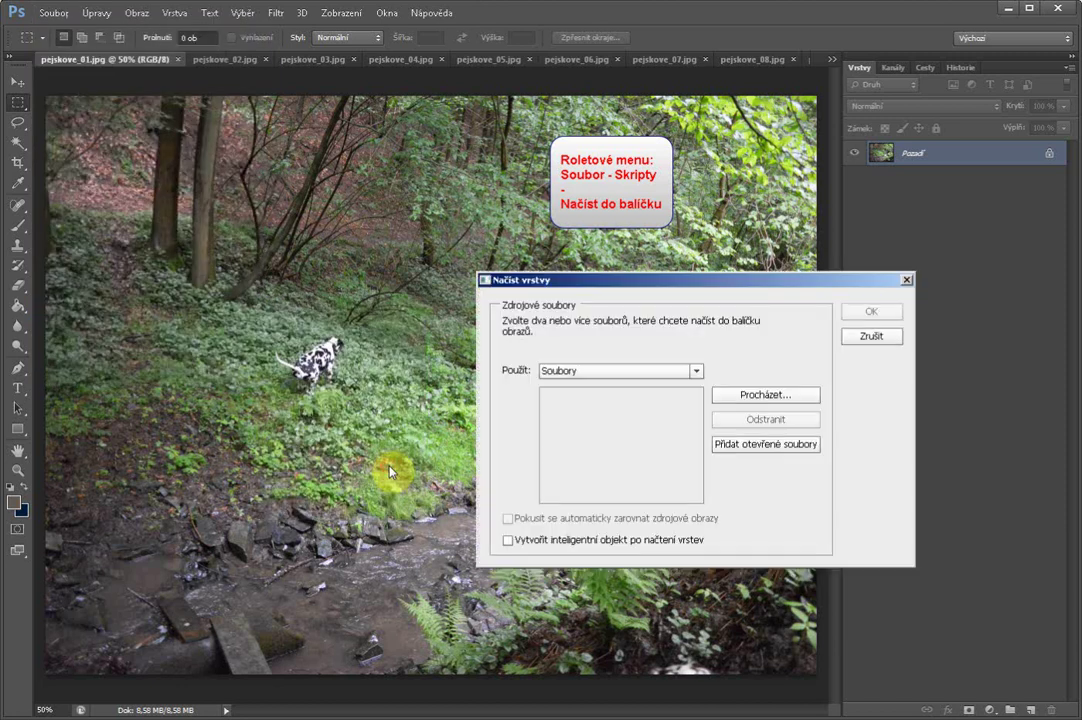
{"action": "left_click", "coordinate": [786, 451]}
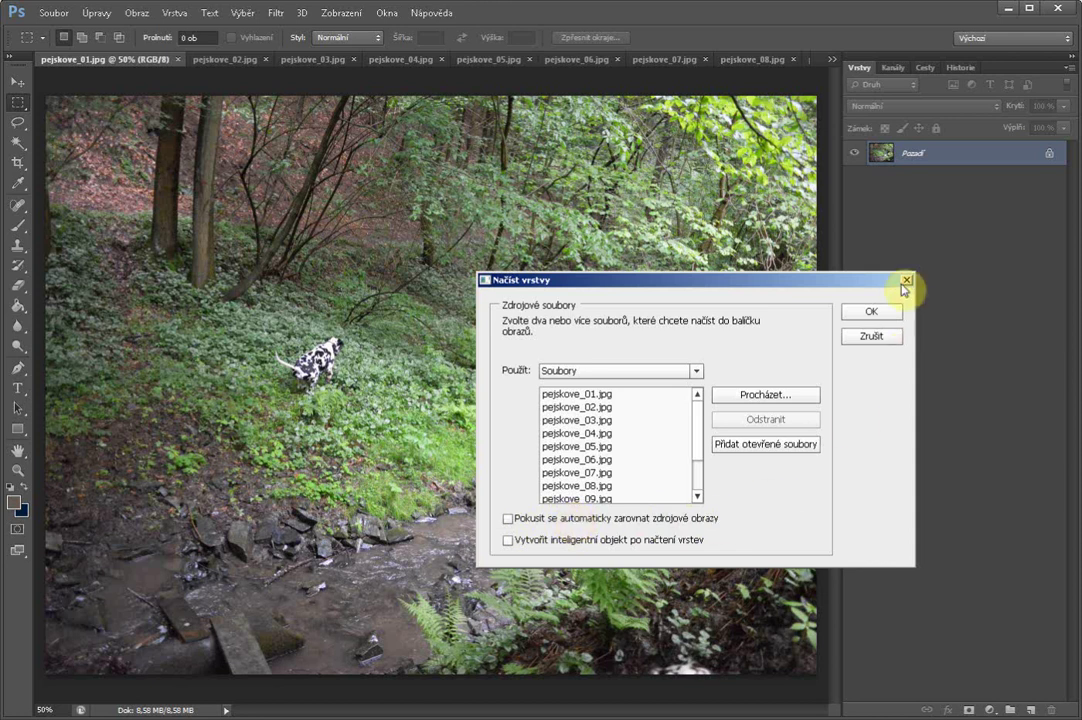
{"action": "left_click", "coordinate": [866, 316]}
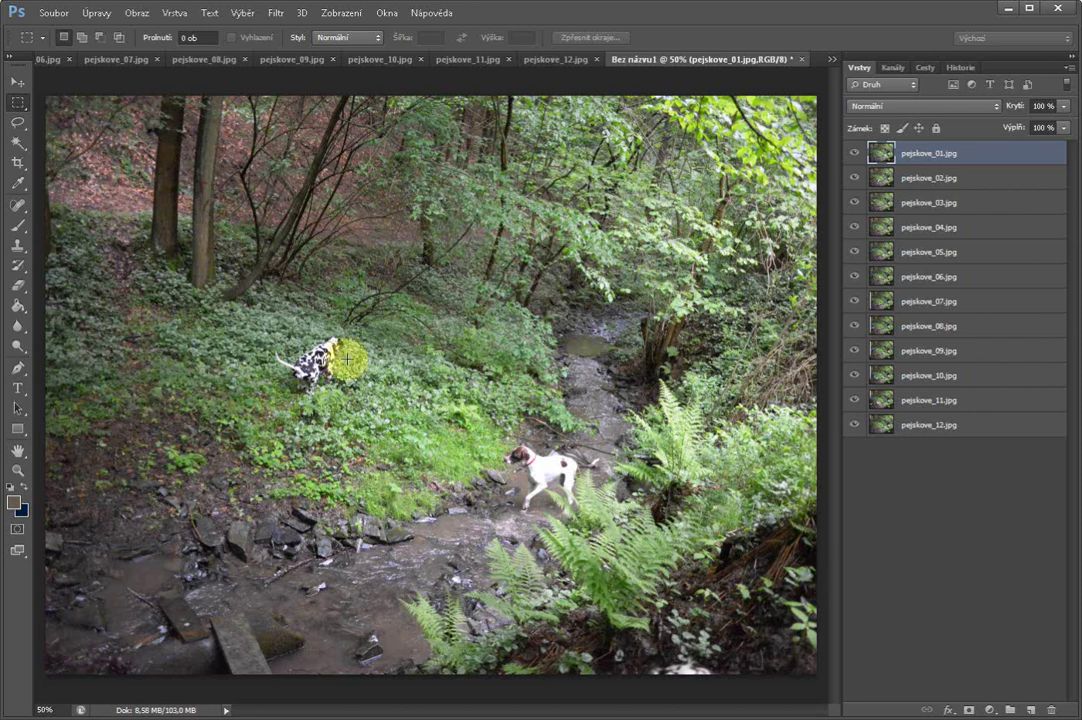
- Move the pejskove_02 layer above pejskove_01 and hide it with a black layer mask
{"action": "left_click", "coordinate": [951, 181]}
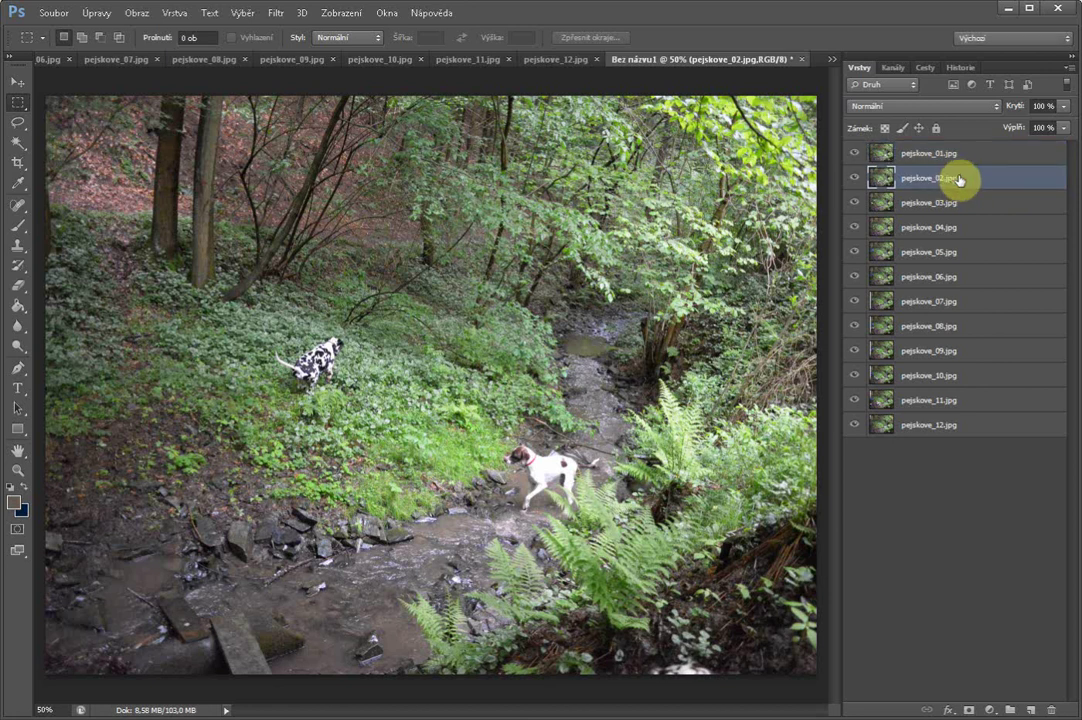
{"action": "left_click_drag", "start_coordinate": [959, 179], "coordinate": [956, 155]}
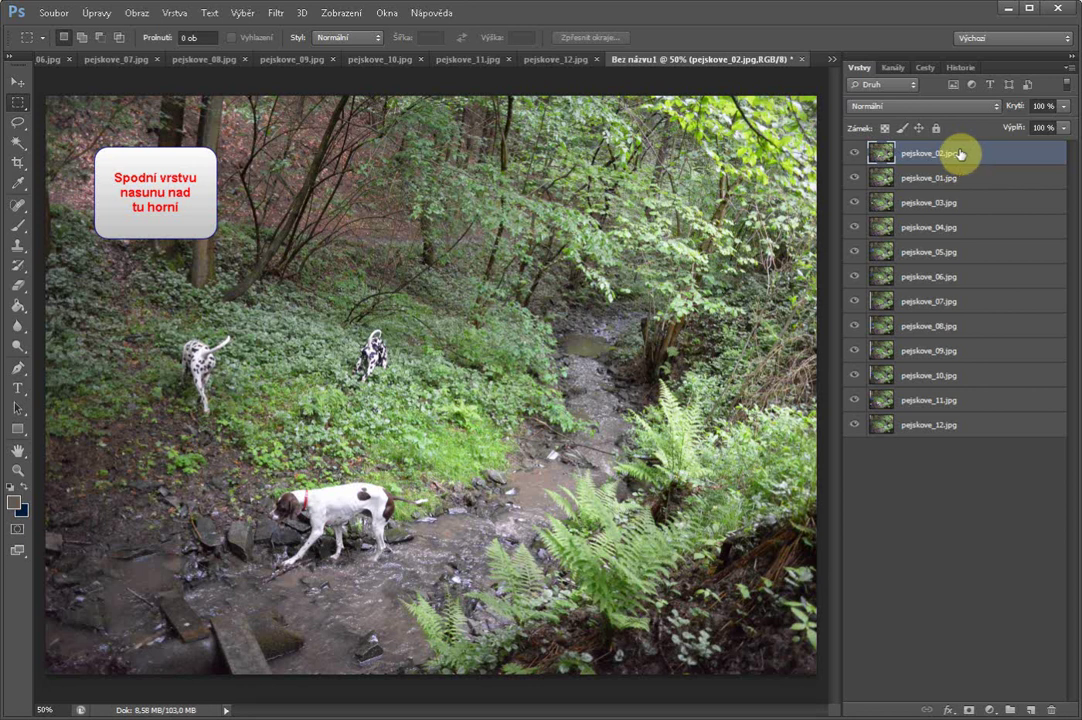
{"action": "left_click", "coordinate": [967, 710], "text": "alt"}
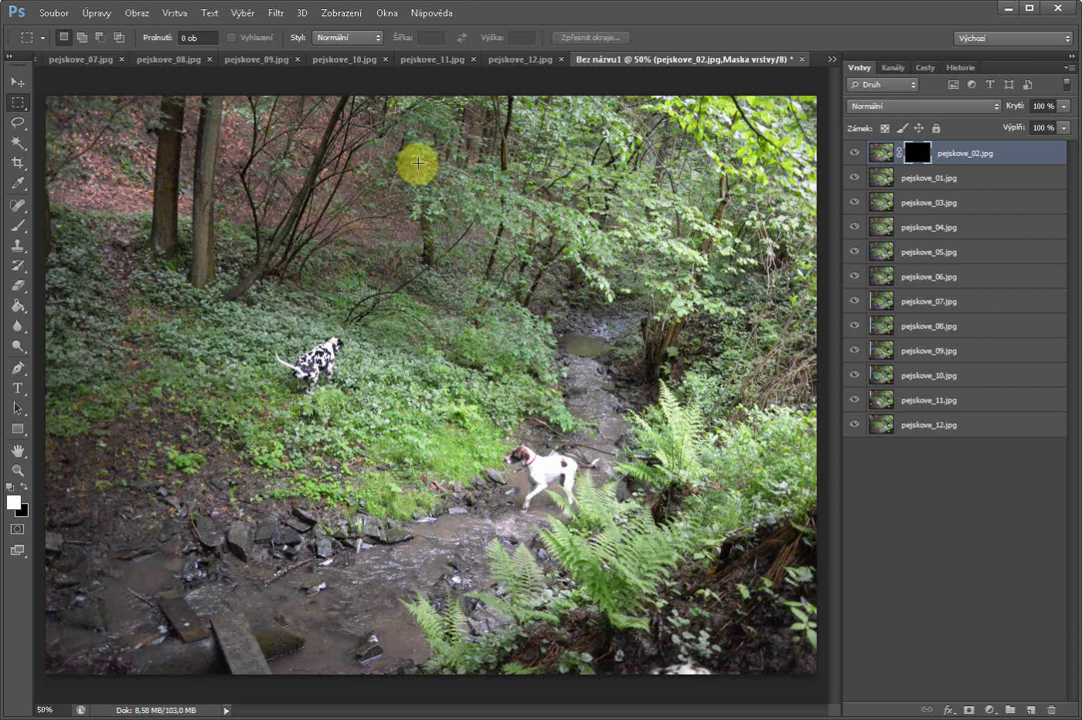
- Set the Brush to a size of 168 px with white (ffffff) as the foreground colour
{"action": "key", "text": "b"}
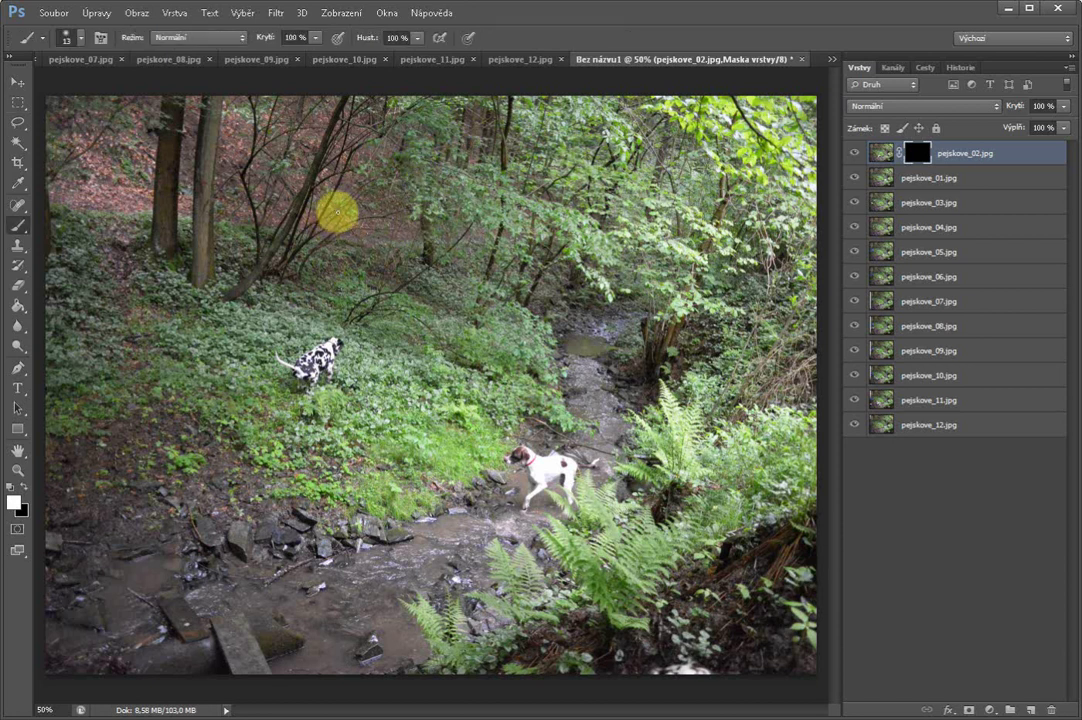
{"action": "left_click", "coordinate": [64, 40]}
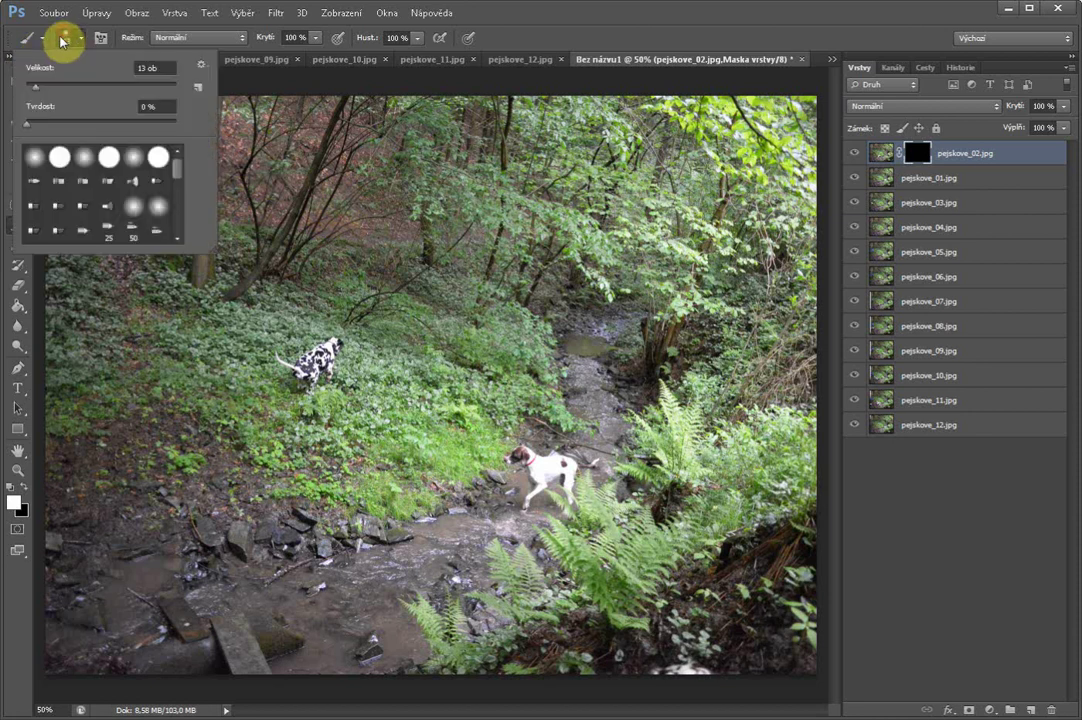
{"action": "mouse_move", "coordinate": [44, 92]}
{"action": "left_mouse_down"}
{"action": "mouse_move", "coordinate": [106, 101]}
{"action": "mouse_move", "coordinate": [126, 88]}
{"action": "left_mouse_up"}
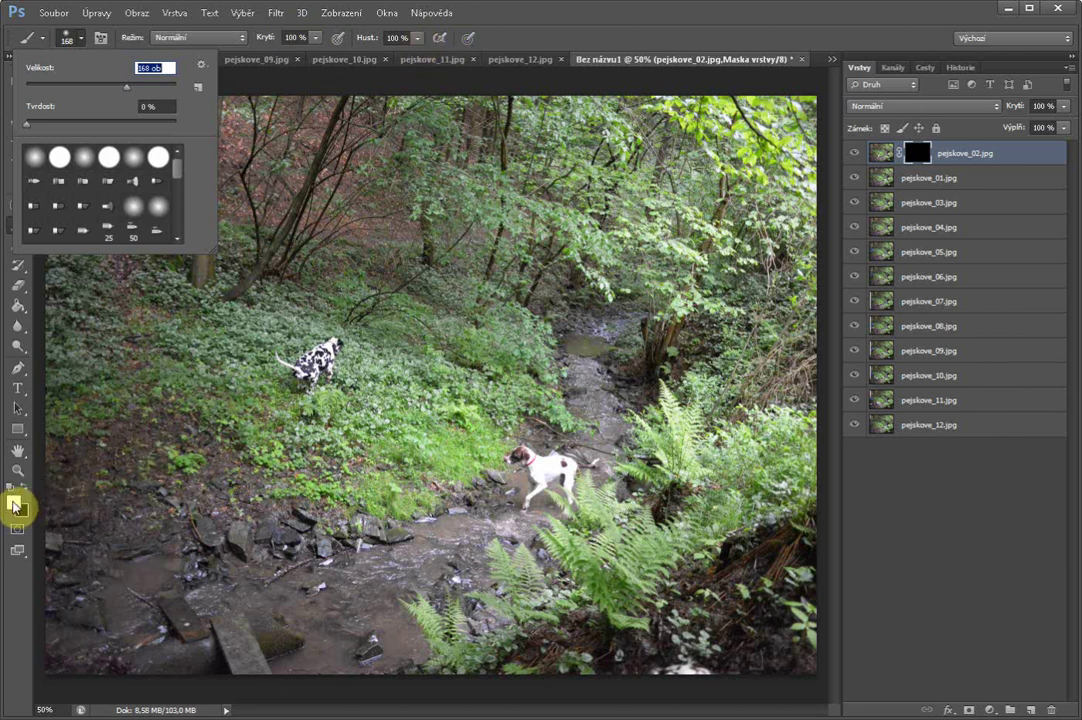
{"action": "left_click", "coordinate": [14, 505]}
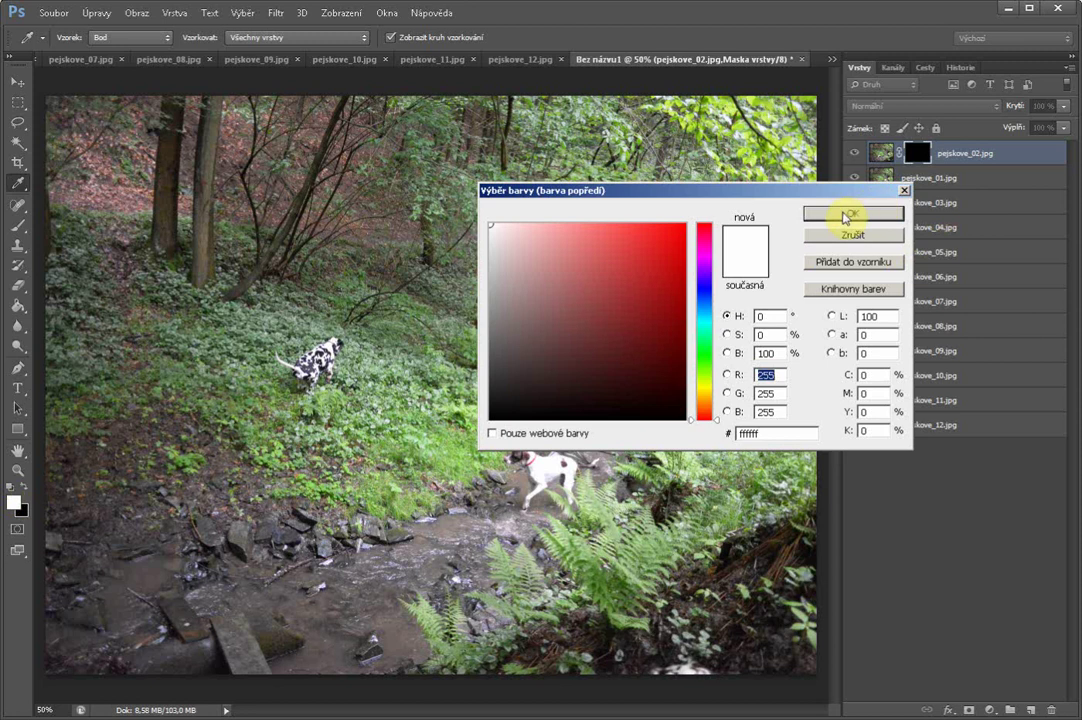
{"action": "left_click", "coordinate": [843, 214]}
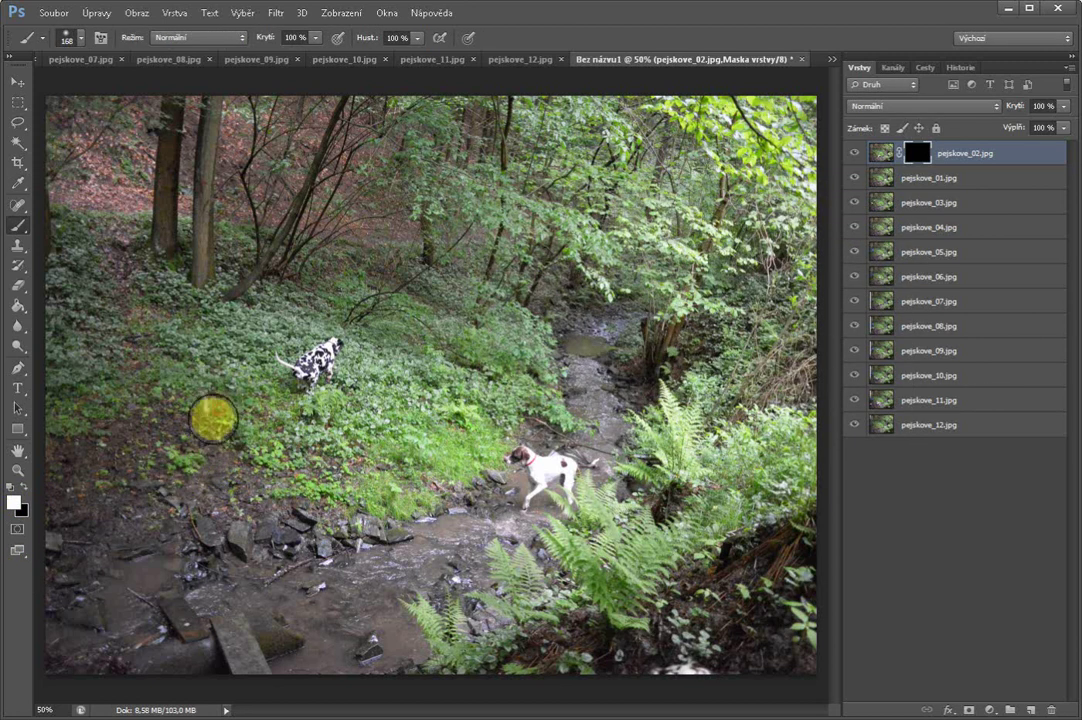
- Paint the leftmost Dalmatian into view on the pejskove_02 mask, and briefly disable the mask to locate that photo's other dogs
{"action": "mouse_move", "coordinate": [213, 418]}
{"action": "left_mouse_down"}
{"action": "mouse_move", "coordinate": [198, 370]}
{"action": "mouse_move", "coordinate": [213, 348]}
{"action": "left_mouse_up"}
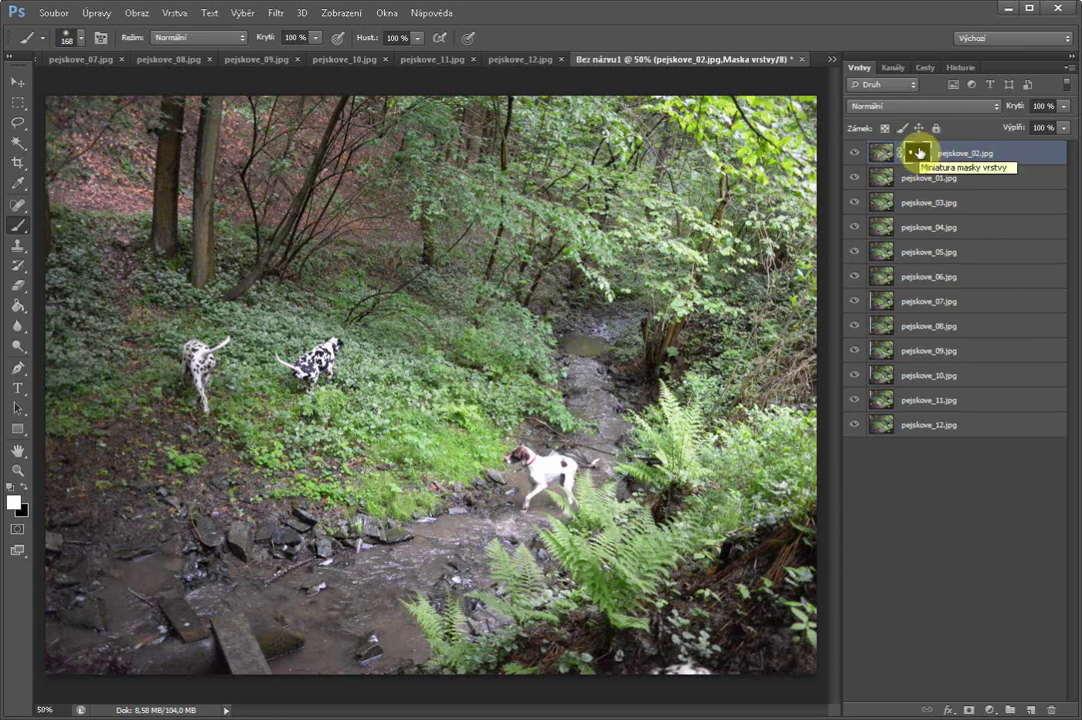
{"action": "right_click", "coordinate": [919, 152]}
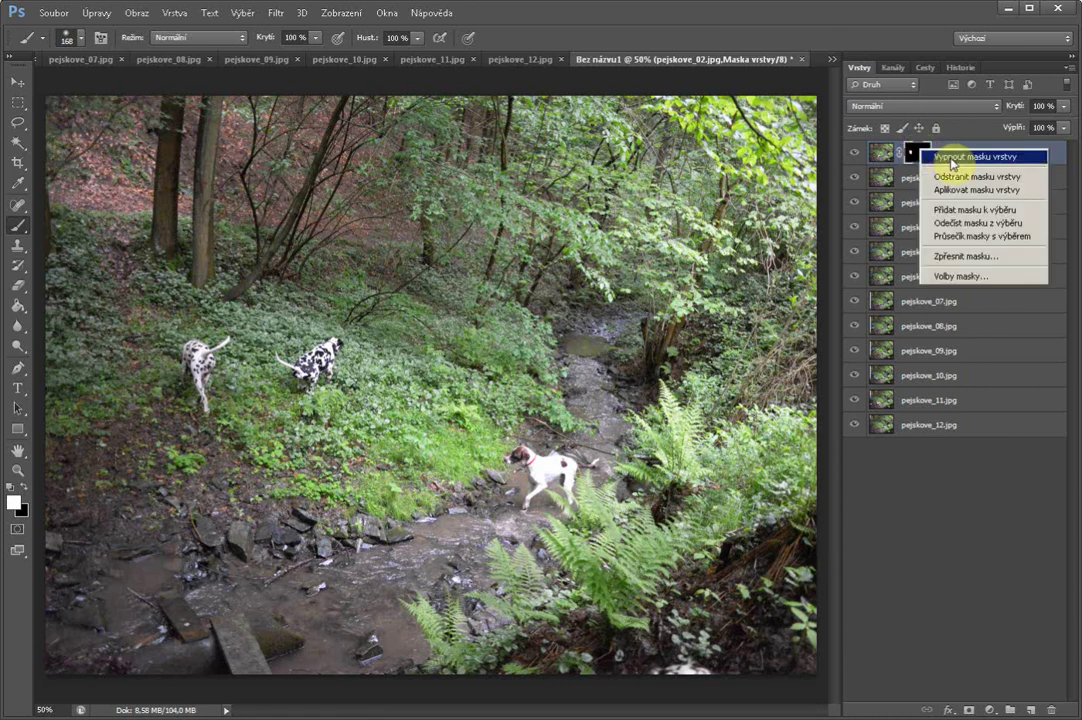
{"action": "left_click", "coordinate": [952, 157]}
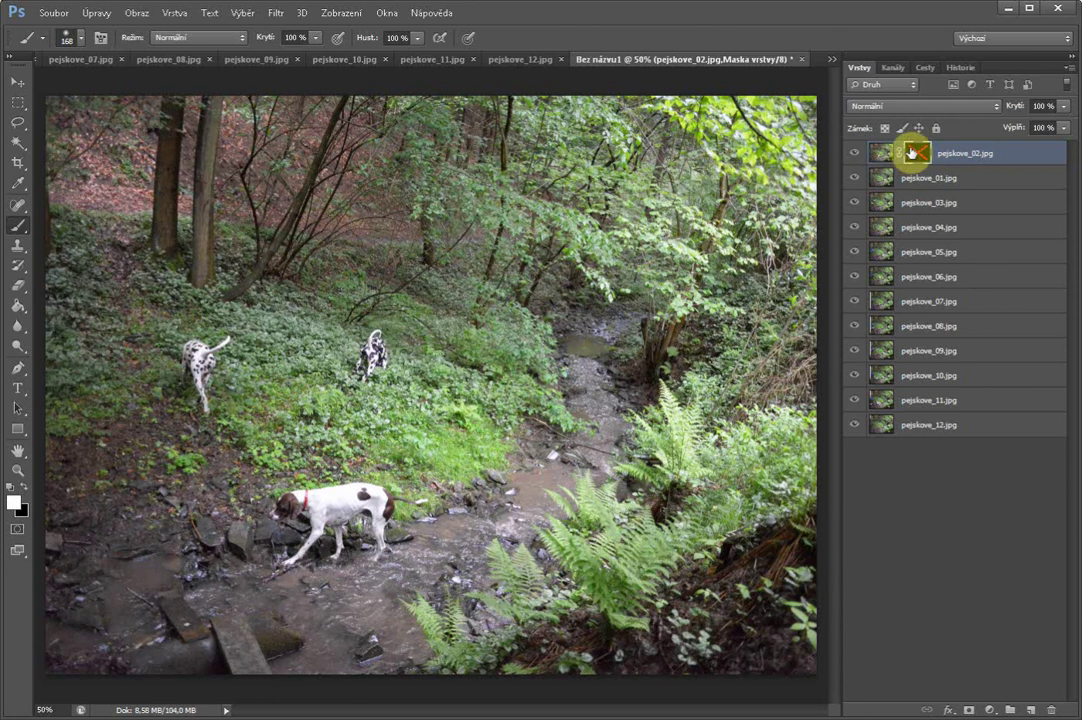
{"action": "right_click", "coordinate": [914, 152]}
{"action": "left_click", "coordinate": [938, 153]}
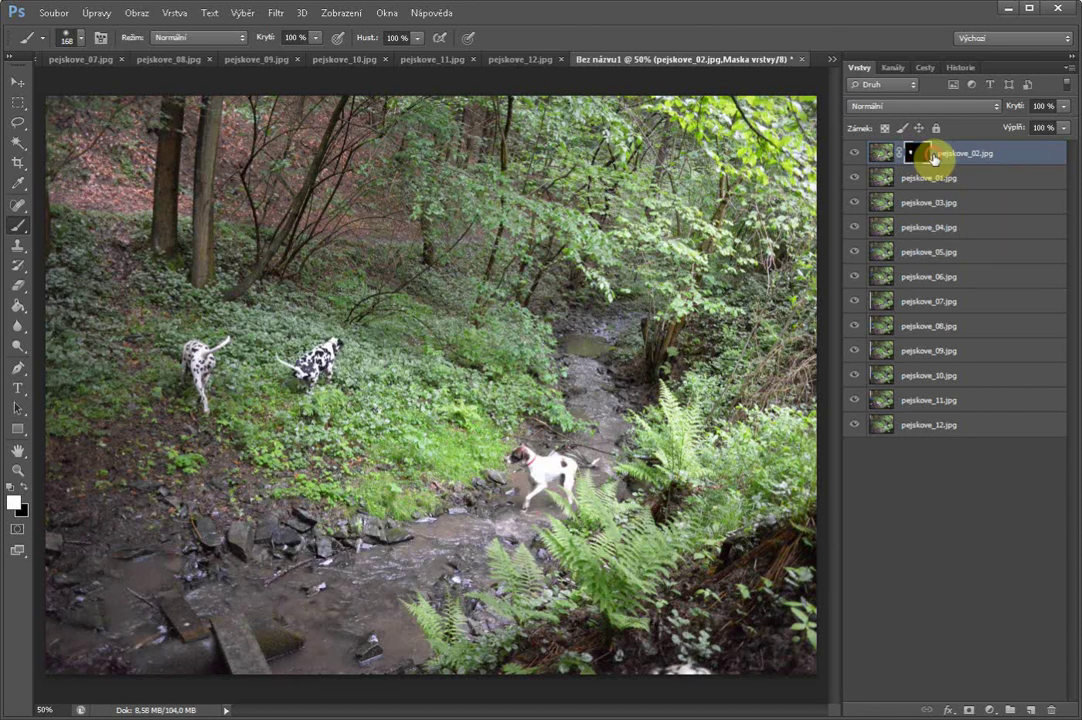
- Reveal the dog in the stream and the remaining Dalmatian on the pejskove_02 mask, and merge the layer into pejskove_01
{"action": "mouse_move", "coordinate": [309, 529]}
{"action": "left_mouse_down"}
{"action": "mouse_move", "coordinate": [287, 569]}
{"action": "mouse_move", "coordinate": [317, 519]}
{"action": "mouse_move", "coordinate": [307, 494]}
{"action": "mouse_move", "coordinate": [285, 494]}
{"action": "mouse_move", "coordinate": [283, 511]}
{"action": "mouse_move", "coordinate": [338, 490]}
{"action": "mouse_move", "coordinate": [397, 501]}
{"action": "mouse_move", "coordinate": [392, 517]}
{"action": "mouse_move", "coordinate": [383, 492]}
{"action": "mouse_move", "coordinate": [337, 552]}
{"action": "mouse_move", "coordinate": [407, 502]}
{"action": "left_mouse_up"}
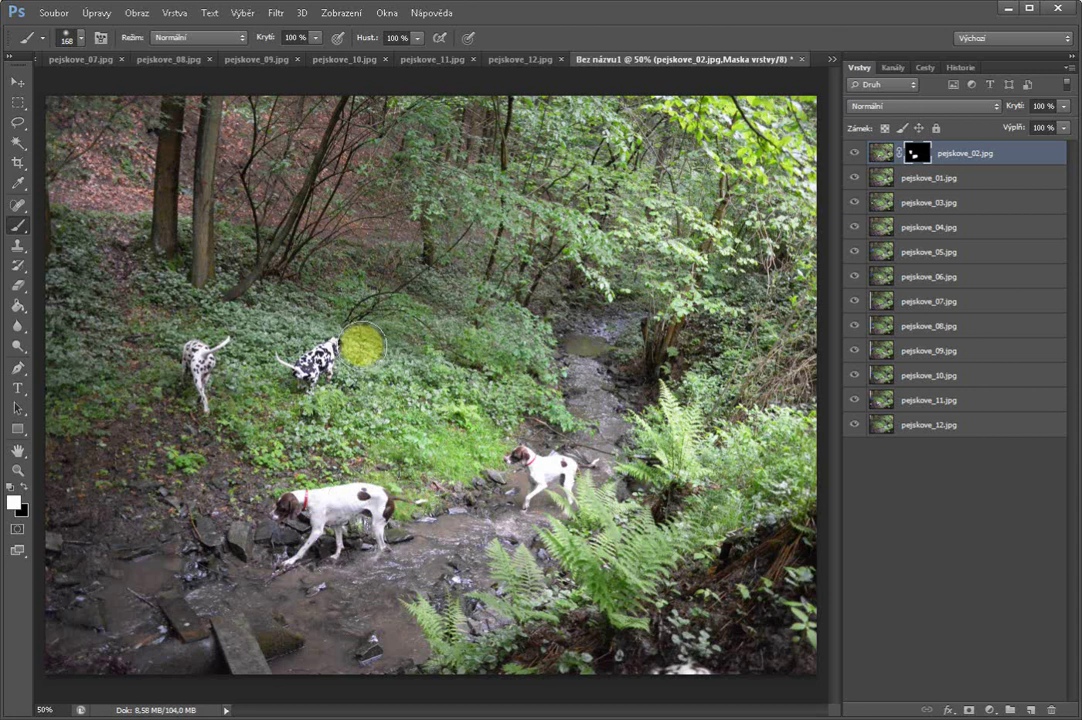
{"action": "mouse_move", "coordinate": [362, 345]}
{"action": "left_mouse_down"}
{"action": "mouse_move", "coordinate": [362, 355]}
{"action": "mouse_move", "coordinate": [382, 333]}
{"action": "mouse_move", "coordinate": [396, 345]}
{"action": "mouse_move", "coordinate": [367, 367]}
{"action": "mouse_move", "coordinate": [379, 340]}
{"action": "left_mouse_up"}
{"action": "left_click", "coordinate": [413, 511]}
{"action": "mouse_move", "coordinate": [413, 511]}
{"action": "left_mouse_down"}
{"action": "mouse_move", "coordinate": [295, 512]}
{"action": "mouse_move", "coordinate": [309, 546]}
{"action": "mouse_move", "coordinate": [333, 502]}
{"action": "mouse_move", "coordinate": [245, 522]}
{"action": "mouse_move", "coordinate": [261, 514]}
{"action": "left_mouse_up"}
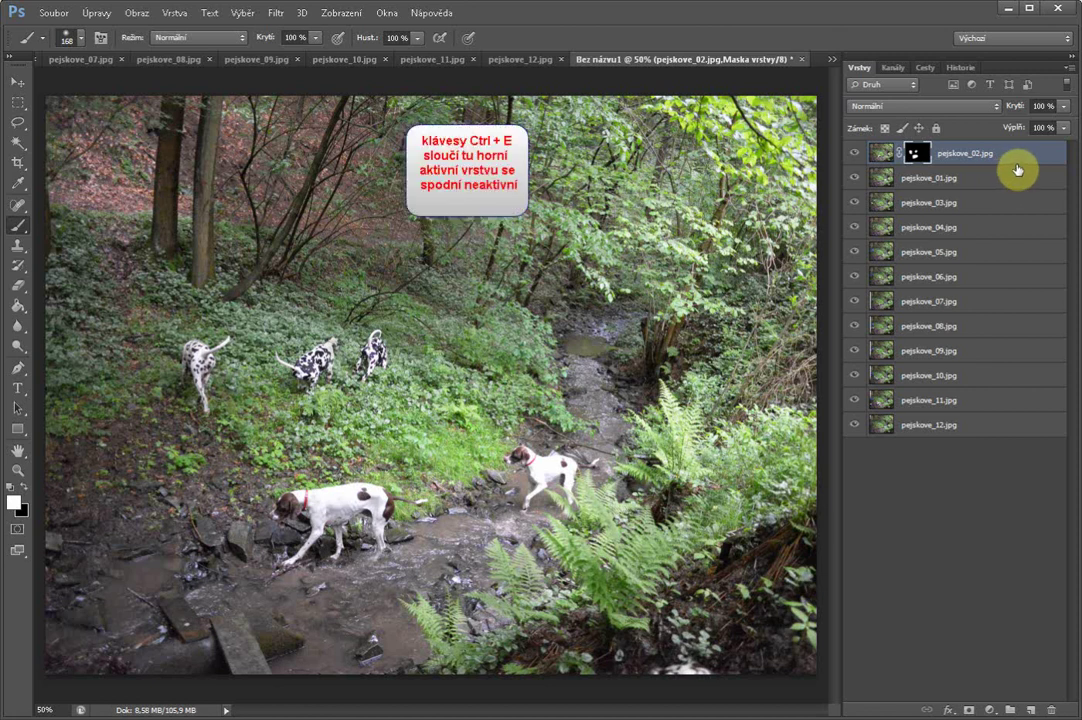
{"action": "key", "text": "ctrl+e"}
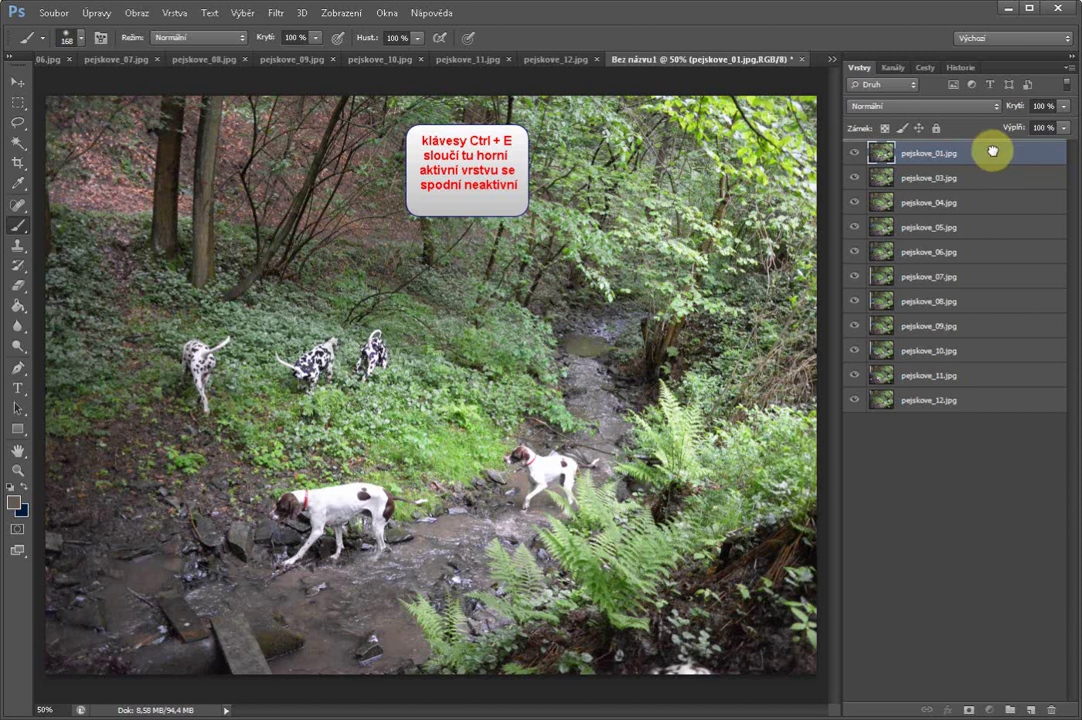
- Reveal the white-and-brown dog of pejskove_03 through a black mask above pejskove_01, and merge the two layers
{"action": "key", "text": "ctrl+e"}
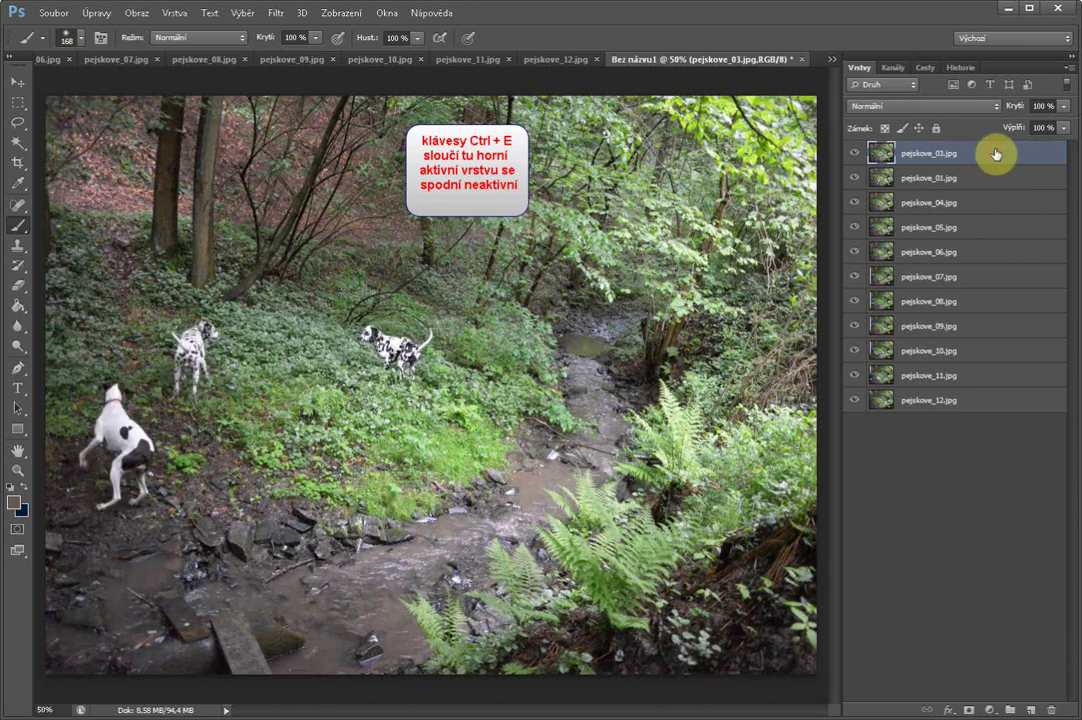
{"action": "left_click", "coordinate": [968, 711], "text": "alt"}
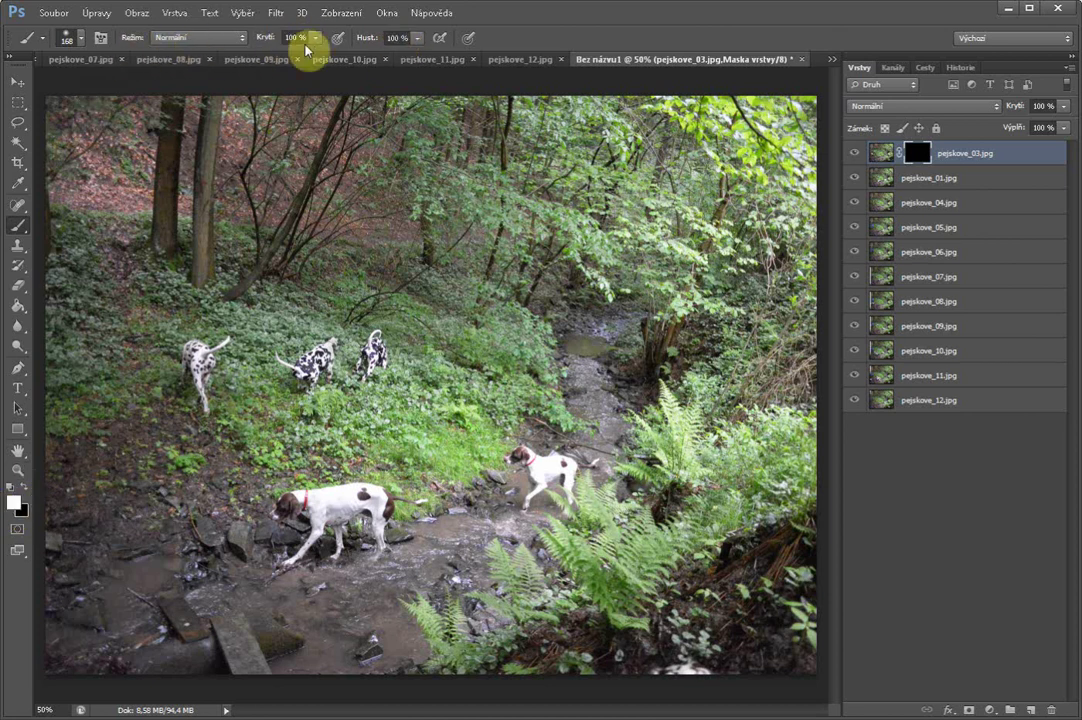
{"action": "mouse_move", "coordinate": [104, 452]}
{"action": "left_mouse_down"}
{"action": "mouse_move", "coordinate": [133, 474]}
{"action": "mouse_move", "coordinate": [136, 496]}
{"action": "mouse_move", "coordinate": [121, 425]}
{"action": "mouse_move", "coordinate": [93, 429]}
{"action": "mouse_move", "coordinate": [112, 429]}
{"action": "mouse_move", "coordinate": [104, 369]}
{"action": "mouse_move", "coordinate": [122, 405]}
{"action": "mouse_move", "coordinate": [86, 437]}
{"action": "mouse_move", "coordinate": [94, 472]}
{"action": "mouse_move", "coordinate": [141, 463]}
{"action": "mouse_move", "coordinate": [162, 481]}
{"action": "mouse_move", "coordinate": [171, 460]}
{"action": "mouse_move", "coordinate": [73, 471]}
{"action": "mouse_move", "coordinate": [95, 432]}
{"action": "mouse_move", "coordinate": [106, 371]}
{"action": "mouse_move", "coordinate": [95, 388]}
{"action": "mouse_move", "coordinate": [131, 474]}
{"action": "mouse_move", "coordinate": [103, 452]}
{"action": "mouse_move", "coordinate": [148, 471]}
{"action": "left_mouse_up"}
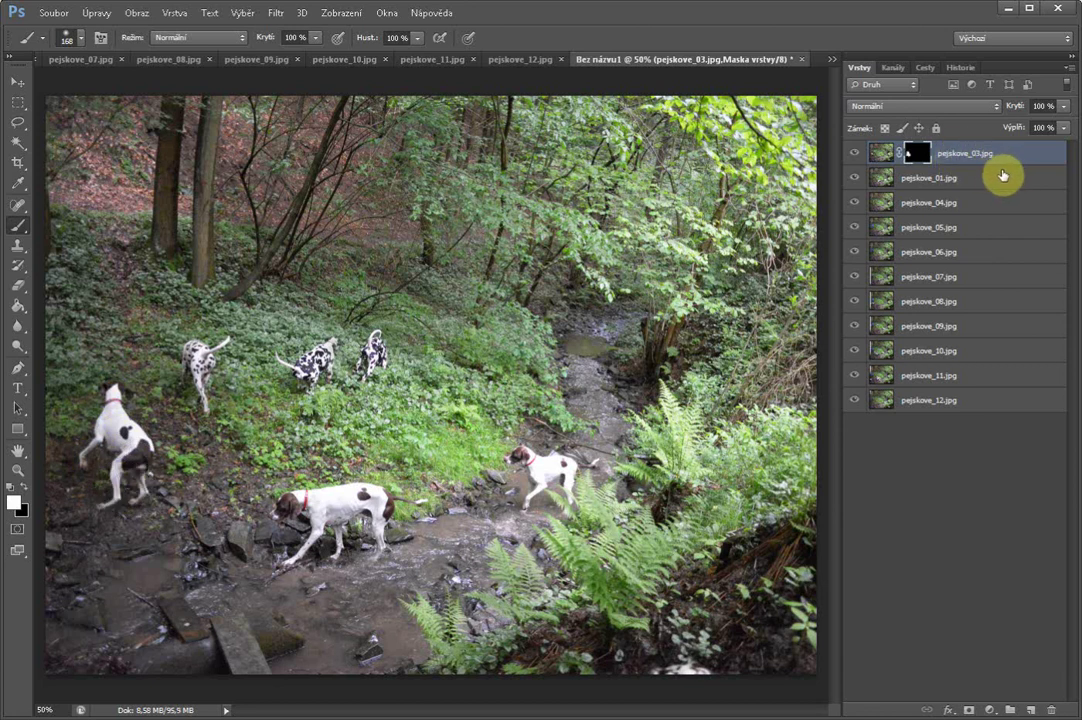
{"action": "key", "text": "ctrl+e"}
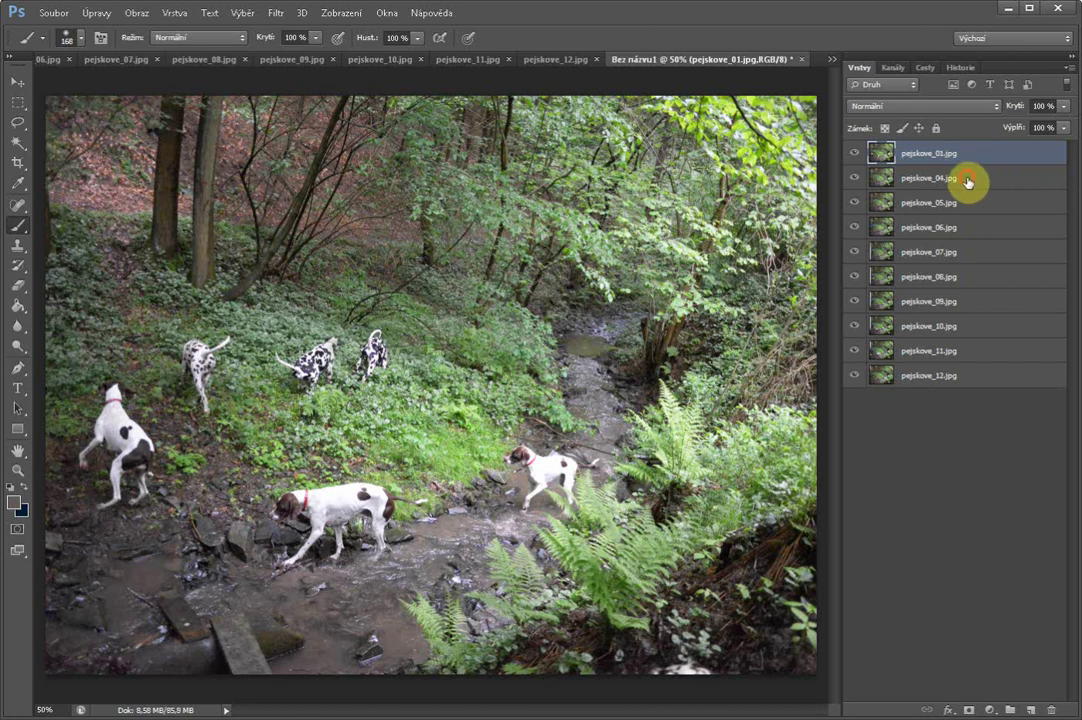
- Move pejskove_04 above pejskove_01 and reveal only its distant dog on the leaf-covered slope through a black layer mask
{"action": "left_click_drag", "start_coordinate": [968, 182], "coordinate": [964, 154]}
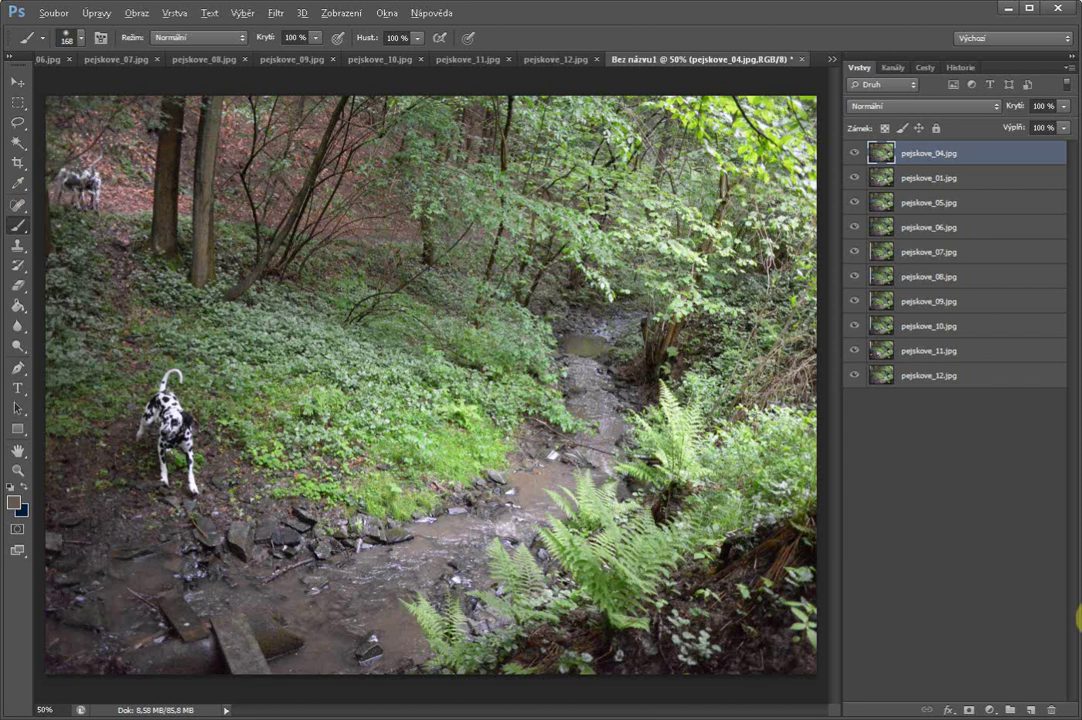
{"action": "left_click", "coordinate": [968, 710], "text": "alt"}
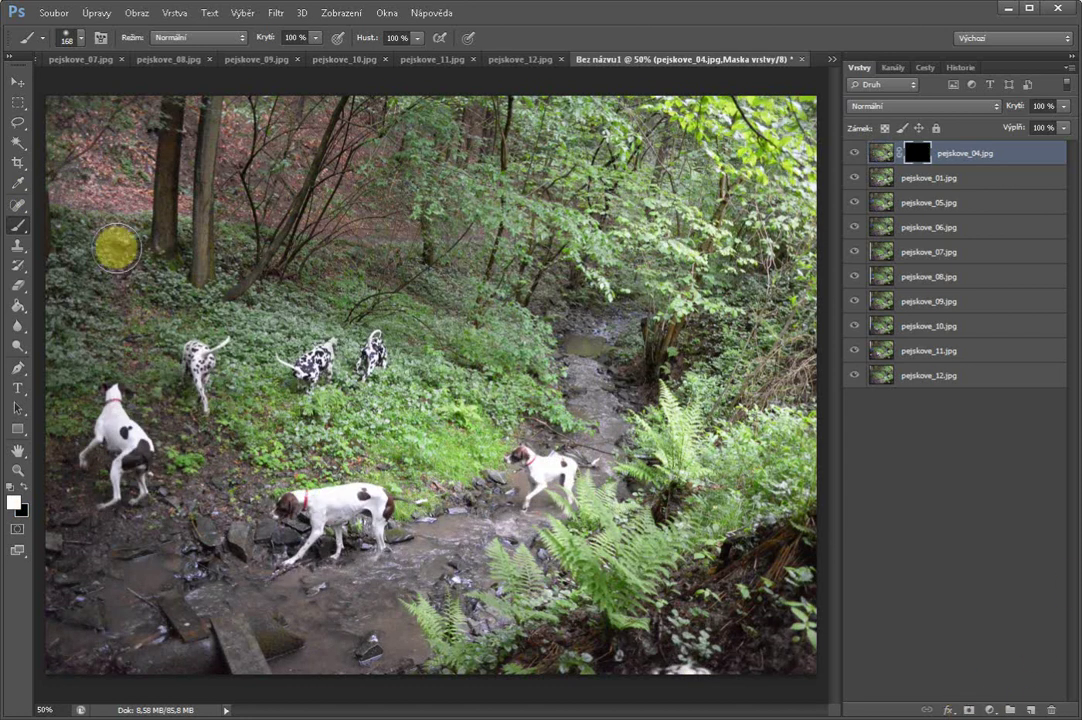
{"action": "mouse_move", "coordinate": [95, 188]}
{"action": "left_mouse_down"}
{"action": "mouse_move", "coordinate": [75, 181]}
{"action": "mouse_move", "coordinate": [53, 193]}
{"action": "mouse_move", "coordinate": [80, 193]}
{"action": "mouse_move", "coordinate": [61, 188]}
{"action": "left_mouse_up"}
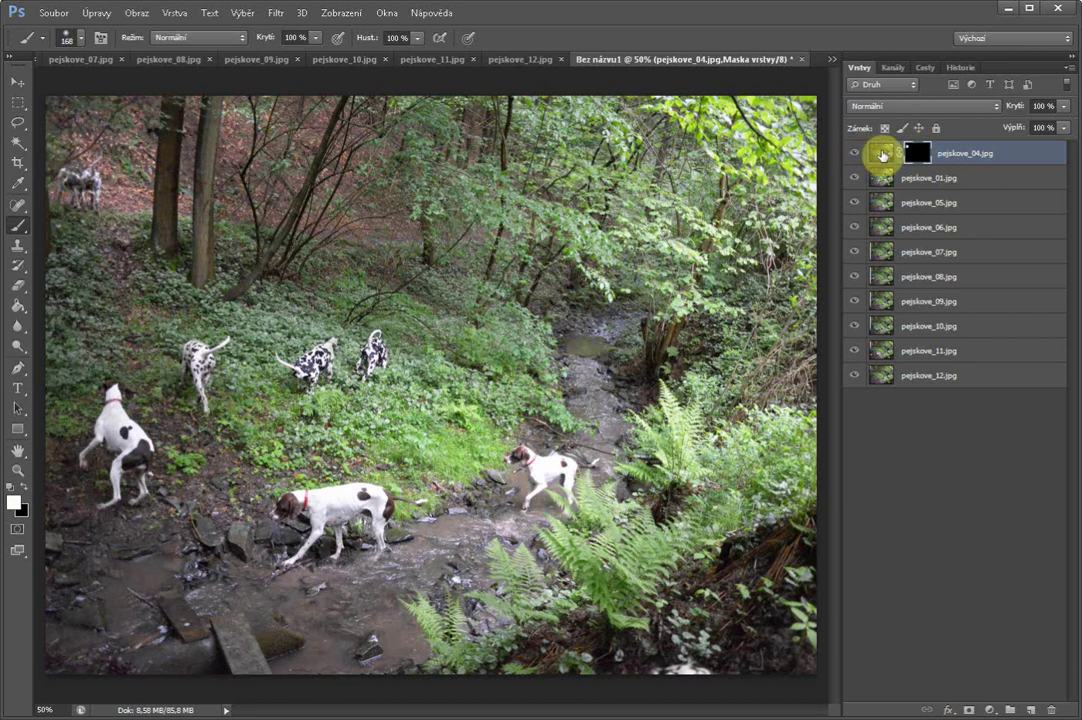
- Briefly disable the pejskove_04 mask to locate its nearer Dalmatian, and paint that dog into view in white beside the leftmost white-and-brown dog
{"action": "right_click", "coordinate": [916, 152]}
{"action": "left_click", "coordinate": [946, 155]}
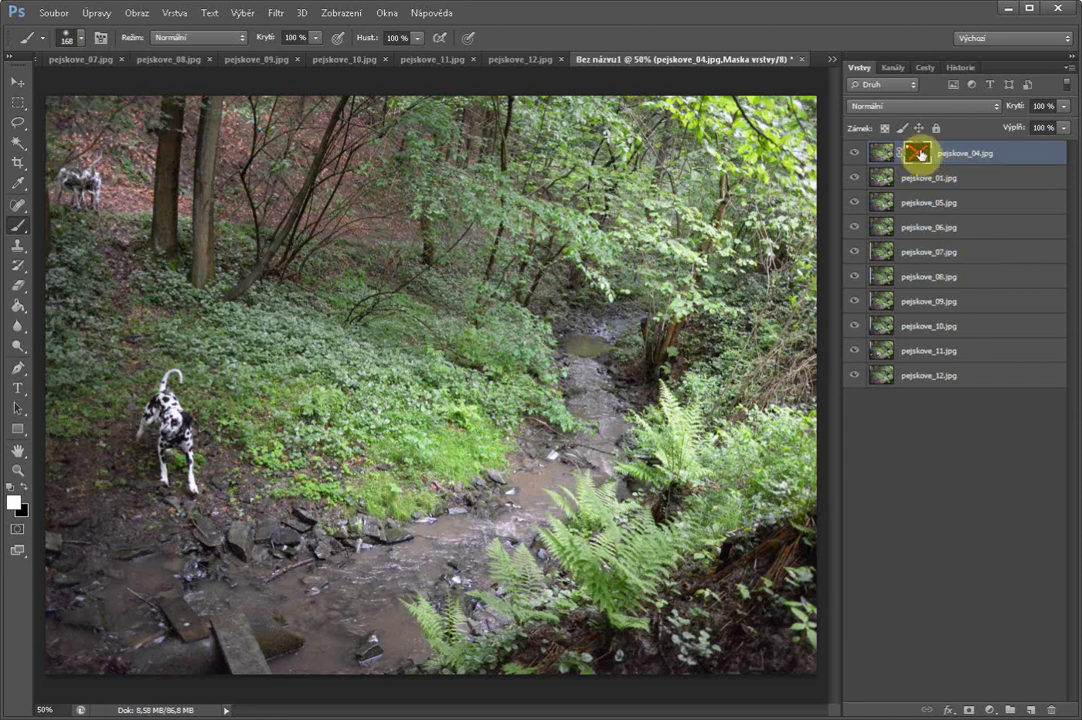
{"action": "right_click", "coordinate": [919, 153]}
{"action": "left_click", "coordinate": [946, 158]}
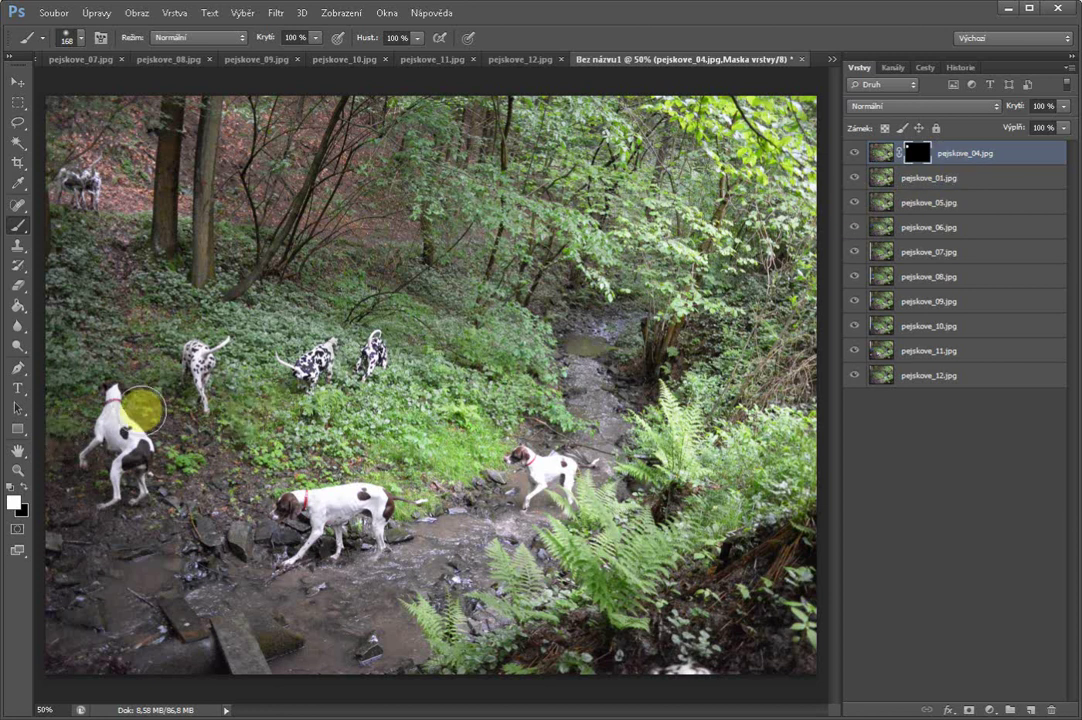
{"action": "mouse_move", "coordinate": [146, 405]}
{"action": "left_mouse_down"}
{"action": "mouse_move", "coordinate": [172, 471]}
{"action": "mouse_move", "coordinate": [172, 424]}
{"action": "mouse_move", "coordinate": [152, 380]}
{"action": "mouse_move", "coordinate": [168, 439]}
{"action": "mouse_move", "coordinate": [167, 377]}
{"action": "mouse_move", "coordinate": [187, 468]}
{"action": "mouse_move", "coordinate": [166, 483]}
{"action": "mouse_move", "coordinate": [167, 383]}
{"action": "mouse_move", "coordinate": [163, 420]}
{"action": "left_mouse_up"}
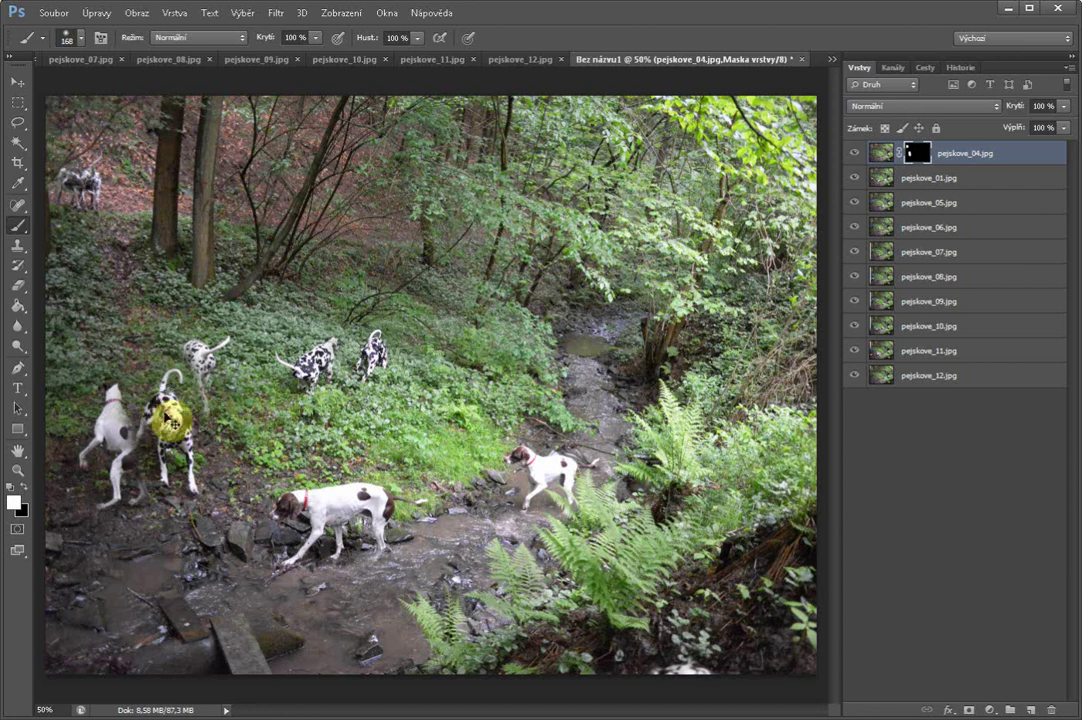
- Set the brush to 53 px with 75 % hardness for close-up mask work where the leftmost dog and the new Dalmatian meet
{"action": "scroll", "coordinate": [172, 420], "scroll_direction": "up", "scroll_amount": 3}
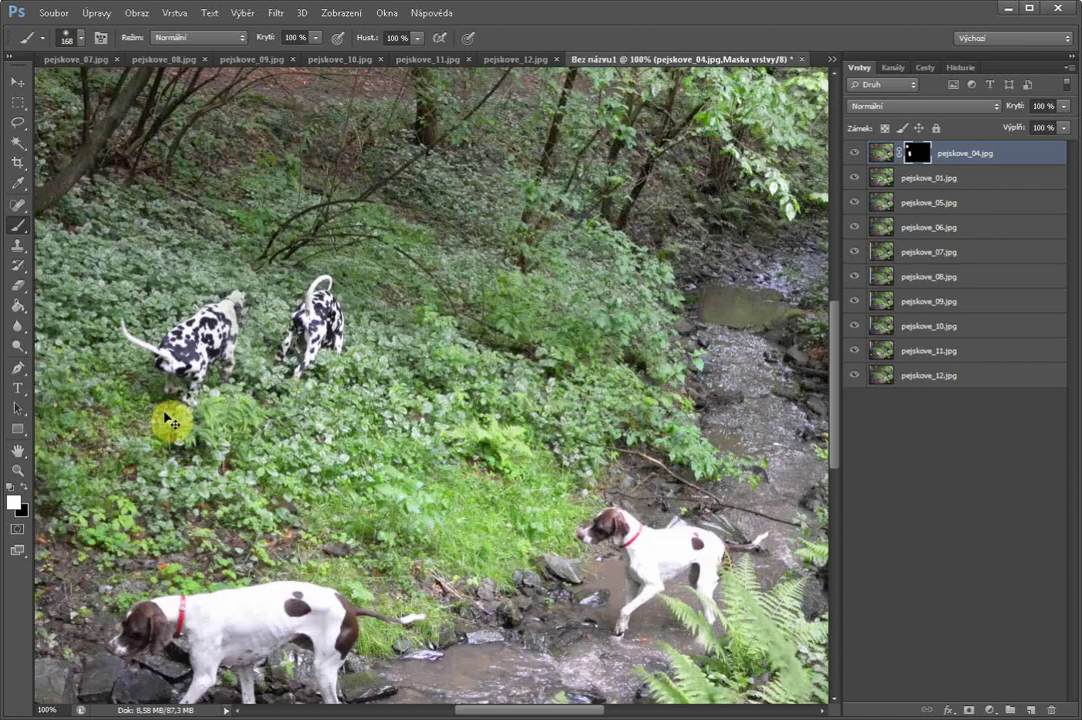
{"action": "scroll", "coordinate": [172, 423], "scroll_direction": "up", "scroll_amount": 1}
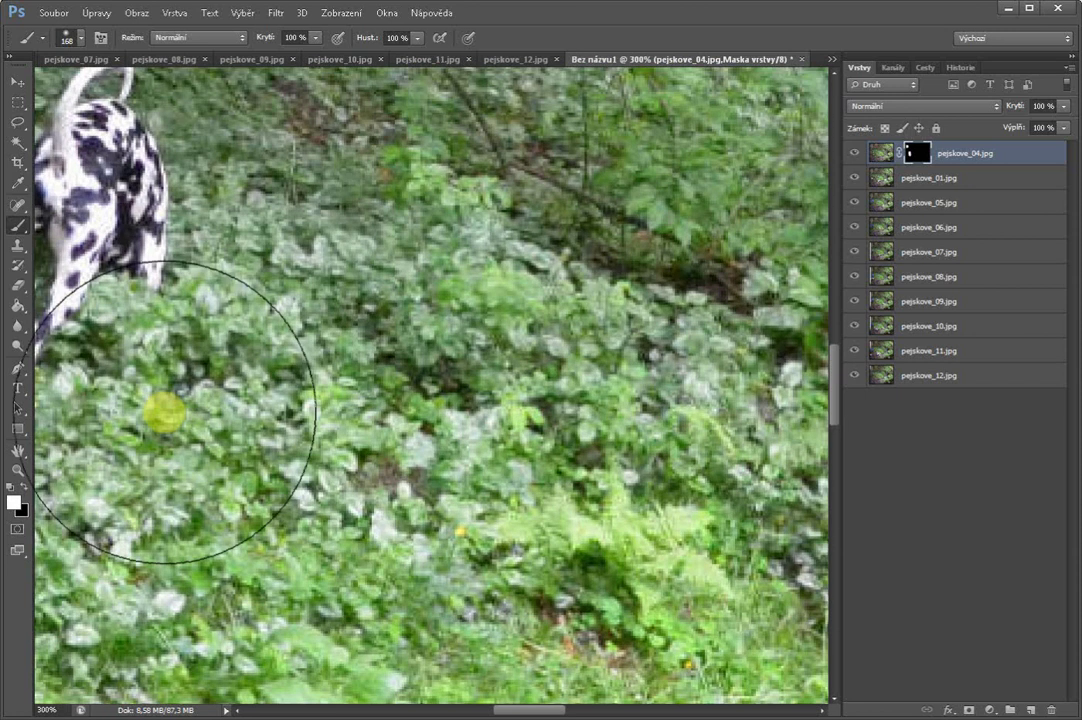
{"action": "key", "text": "h"}
{"action": "mouse_move", "coordinate": [215, 378]}
{"action": "left_mouse_down"}
{"action": "mouse_move", "coordinate": [290, 452]}
{"action": "mouse_move", "coordinate": [394, 459]}
{"action": "left_mouse_up"}
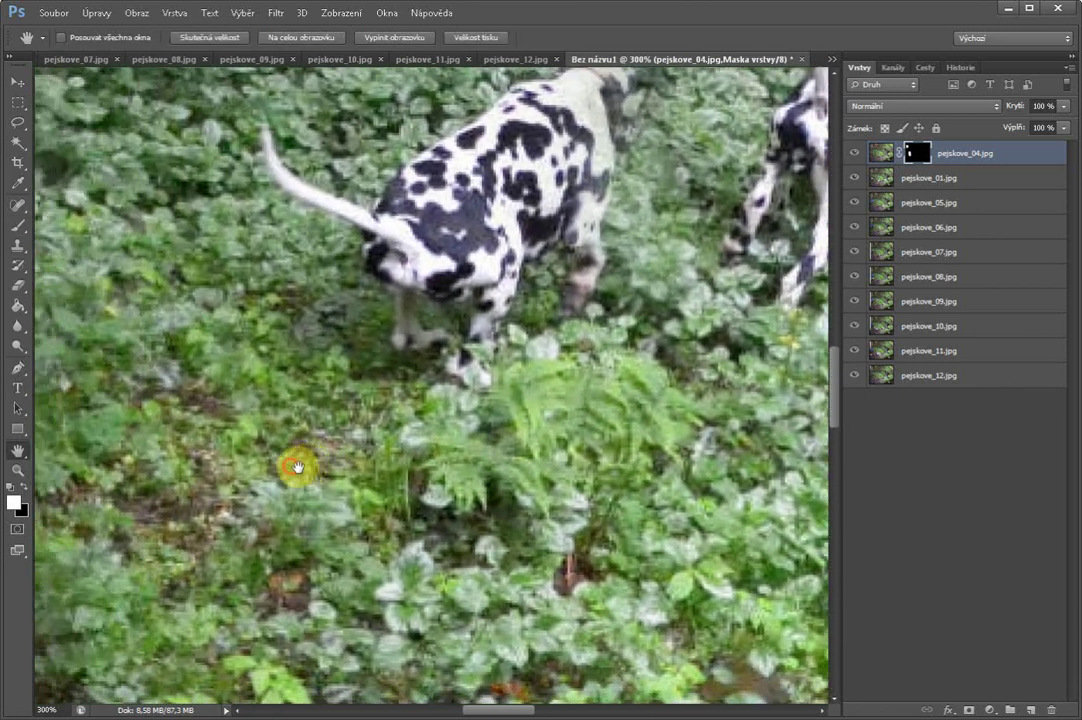
{"action": "left_click_drag", "start_coordinate": [297, 467], "coordinate": [449, 407]}
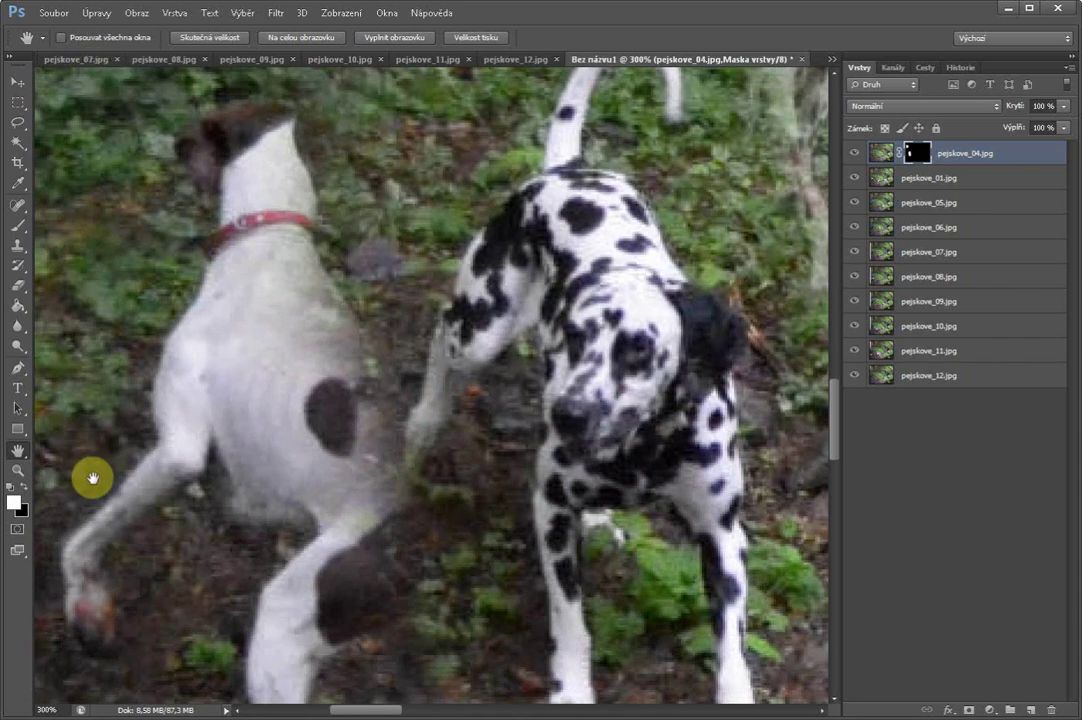
{"action": "left_click", "coordinate": [17, 230]}
{"action": "left_click", "coordinate": [66, 41]}
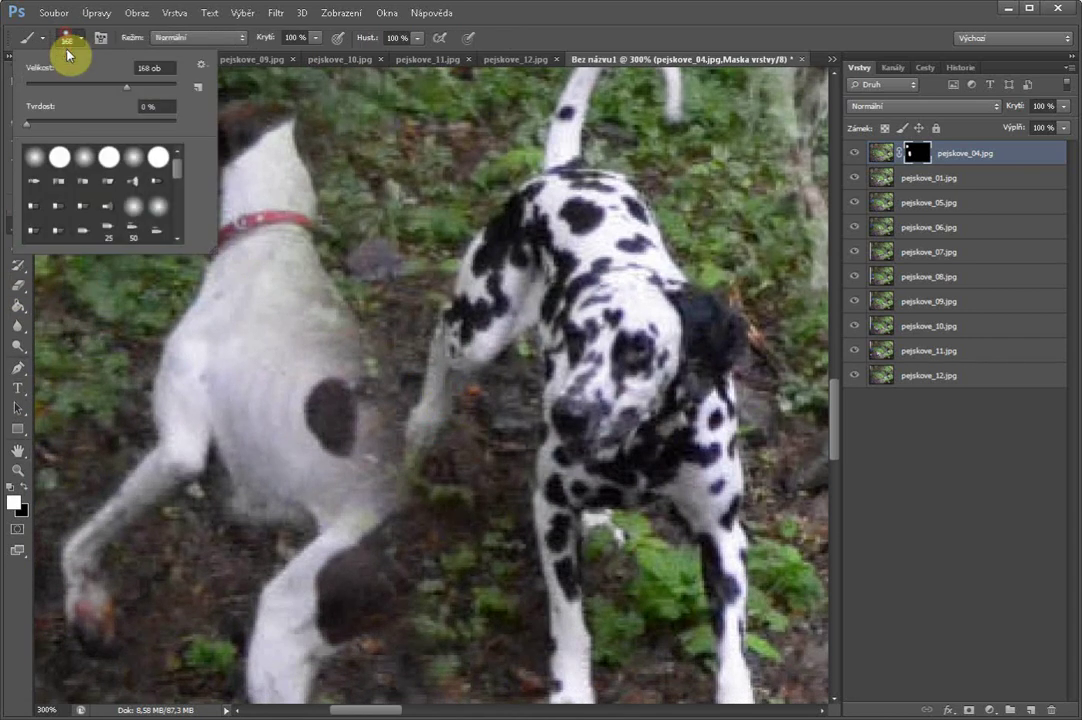
{"action": "mouse_move", "coordinate": [30, 123]}
{"action": "left_mouse_down"}
{"action": "mouse_move", "coordinate": [106, 128]}
{"action": "mouse_move", "coordinate": [92, 89]}
{"action": "mouse_move", "coordinate": [64, 86]}
{"action": "left_mouse_up"}
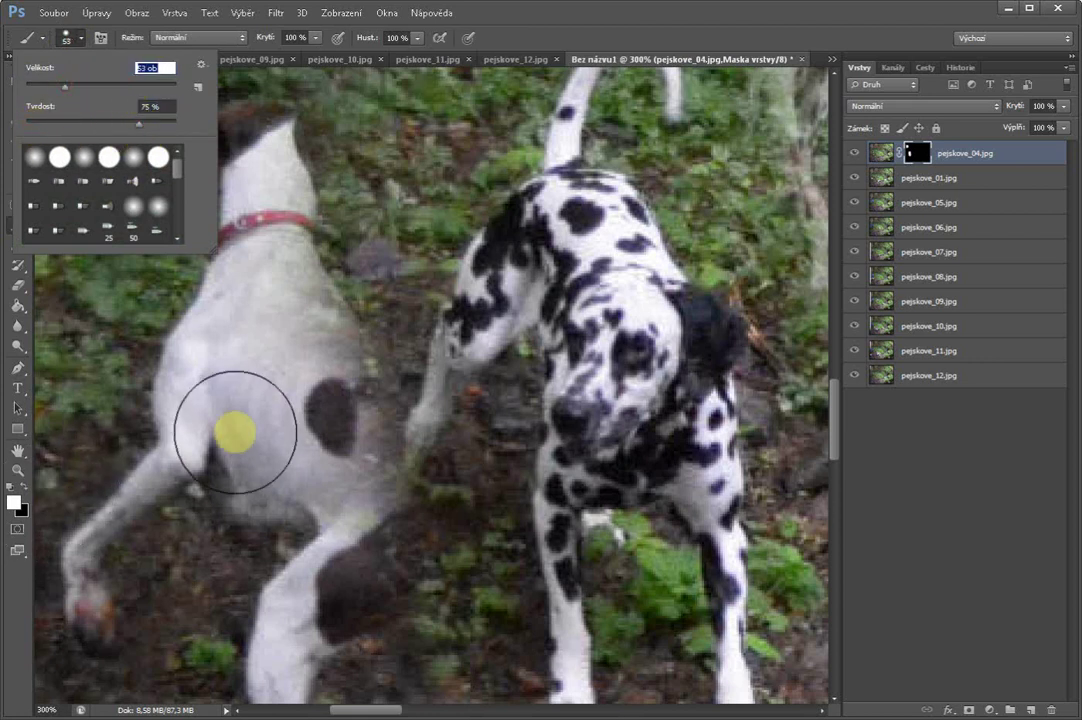
- Paint black on the pejskove_04 mask over the leftmost white-and-brown dog to restore its head, back and hindquarters beside the Dalmatian
{"action": "mouse_move", "coordinate": [236, 432]}
{"action": "left_mouse_down"}
{"action": "mouse_move", "coordinate": [295, 438]}
{"action": "mouse_move", "coordinate": [263, 442]}
{"action": "left_mouse_up"}
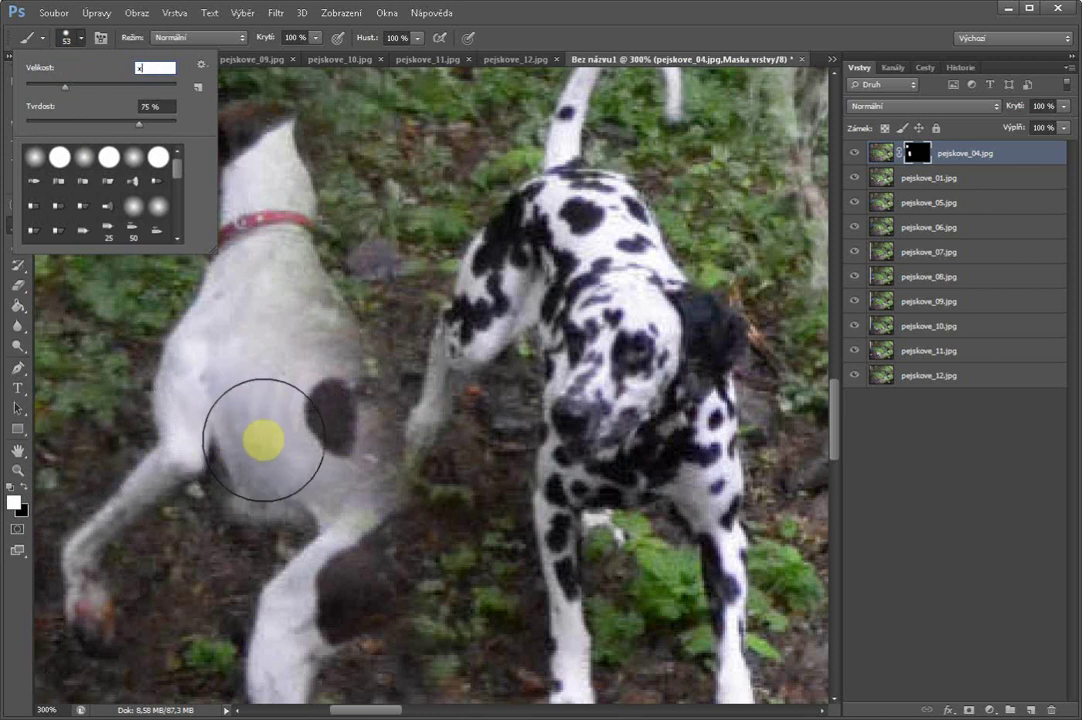
{"action": "left_click", "coordinate": [913, 152]}
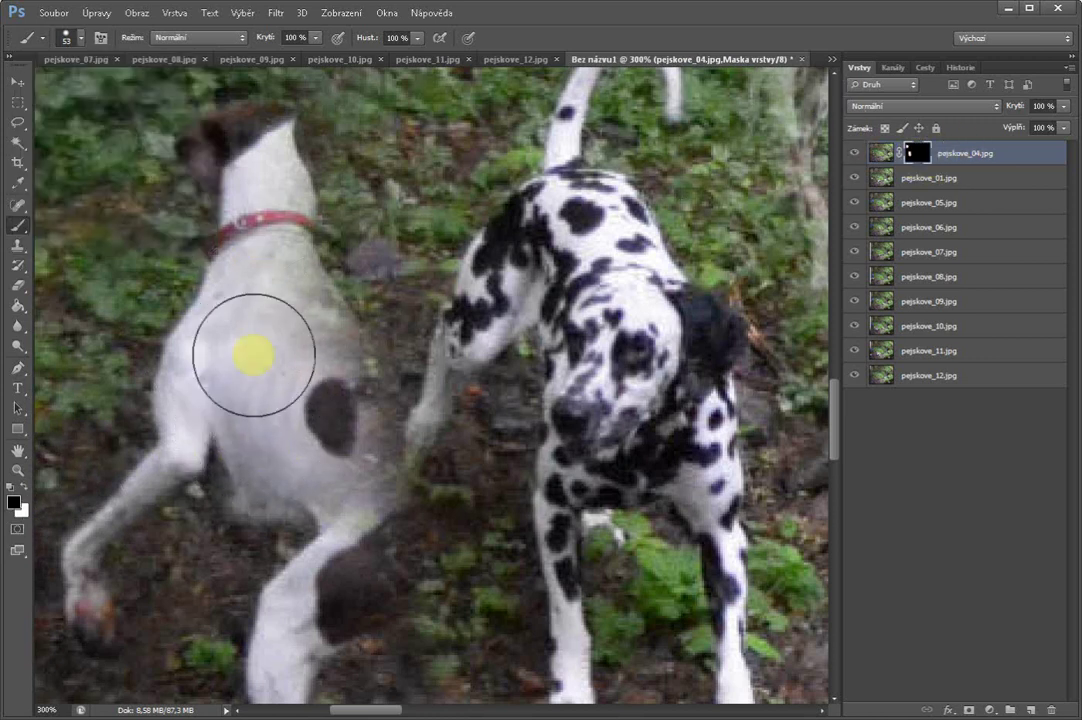
{"action": "key", "text": "x"}
{"action": "mouse_move", "coordinate": [318, 348]}
{"action": "left_mouse_down"}
{"action": "mouse_move", "coordinate": [329, 350]}
{"action": "mouse_move", "coordinate": [304, 362]}
{"action": "mouse_move", "coordinate": [335, 396]}
{"action": "mouse_move", "coordinate": [357, 452]}
{"action": "mouse_move", "coordinate": [348, 478]}
{"action": "mouse_move", "coordinate": [249, 477]}
{"action": "mouse_move", "coordinate": [295, 314]}
{"action": "mouse_move", "coordinate": [268, 170]}
{"action": "mouse_move", "coordinate": [290, 140]}
{"action": "mouse_move", "coordinate": [217, 169]}
{"action": "mouse_move", "coordinate": [295, 379]}
{"action": "mouse_move", "coordinate": [362, 507]}
{"action": "mouse_move", "coordinate": [345, 587]}
{"action": "mouse_move", "coordinate": [377, 551]}
{"action": "mouse_move", "coordinate": [389, 596]}
{"action": "mouse_move", "coordinate": [396, 555]}
{"action": "mouse_move", "coordinate": [401, 623]}
{"action": "mouse_move", "coordinate": [411, 563]}
{"action": "mouse_move", "coordinate": [374, 514]}
{"action": "left_mouse_up"}
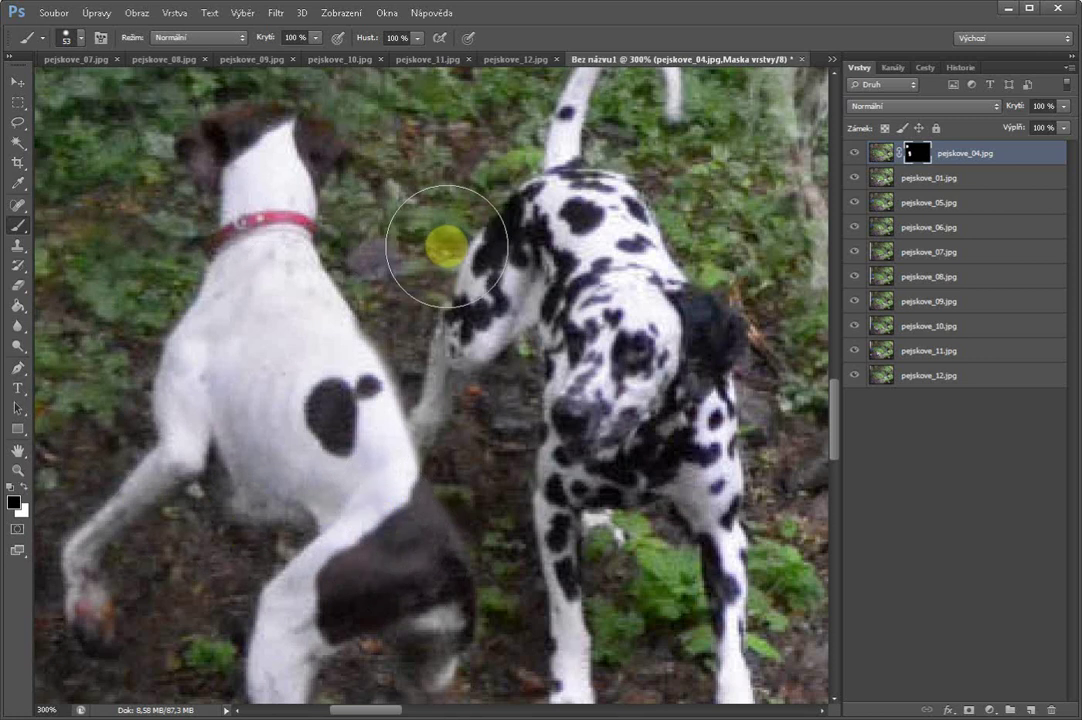
{"action": "key", "text": "x"}
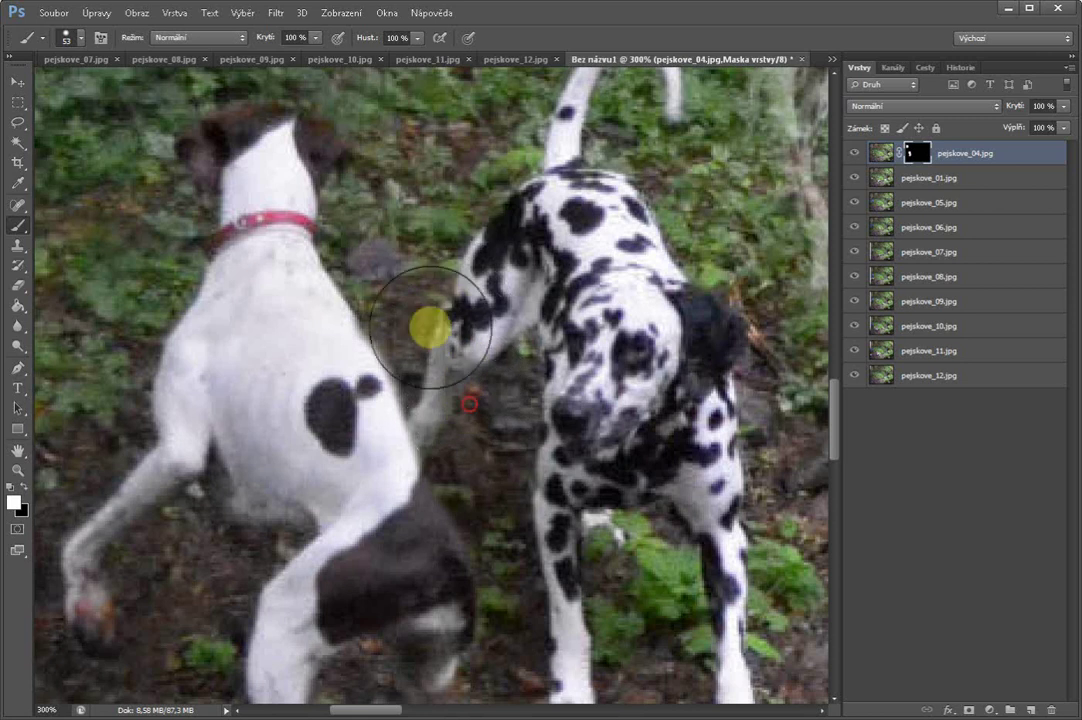
{"action": "key", "text": "x"}
{"action": "mouse_move", "coordinate": [334, 445]}
{"action": "left_mouse_down"}
{"action": "mouse_move", "coordinate": [382, 519]}
{"action": "mouse_move", "coordinate": [379, 553]}
{"action": "mouse_move", "coordinate": [193, 449]}
{"action": "mouse_move", "coordinate": [216, 409]}
{"action": "left_mouse_up"}
- Check the whole composite and merge the pejskove_04 layer down into pejskove_01
{"action": "left_click", "coordinate": [966, 160]}
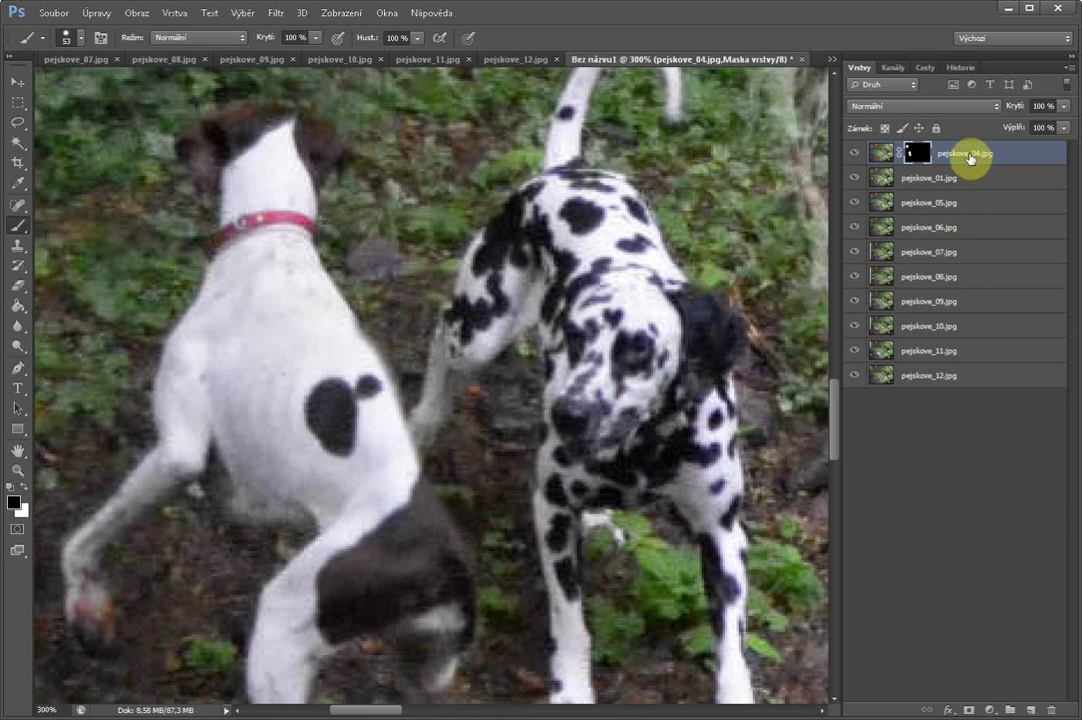
{"action": "key", "text": "ctrl+minus"}
{"action": "key", "text": "ctrl+minus"}
{"action": "key", "text": "ctrl+minus"}
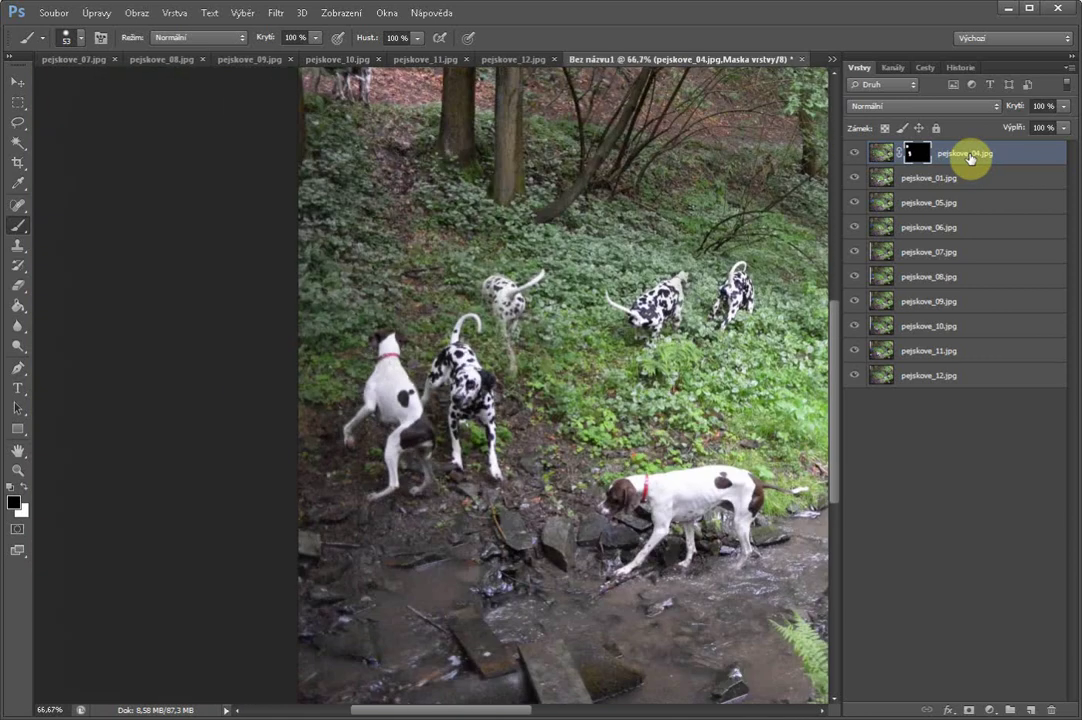
{"action": "key", "text": "ctrl+minus"}
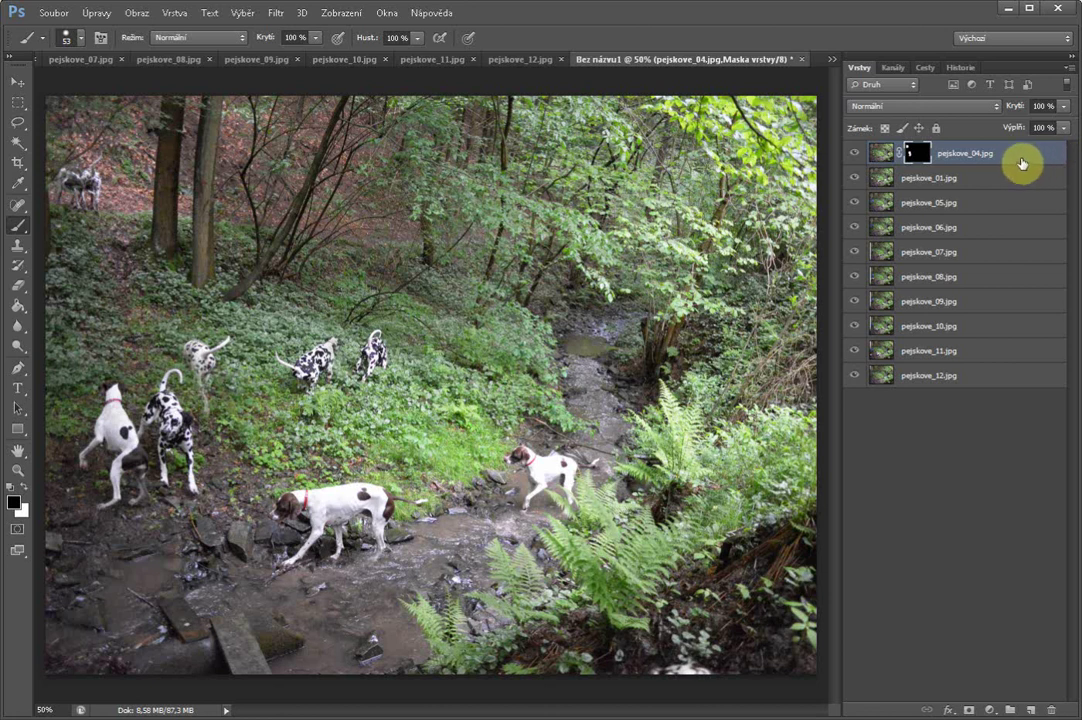
{"action": "key", "text": "ctrl+e"}
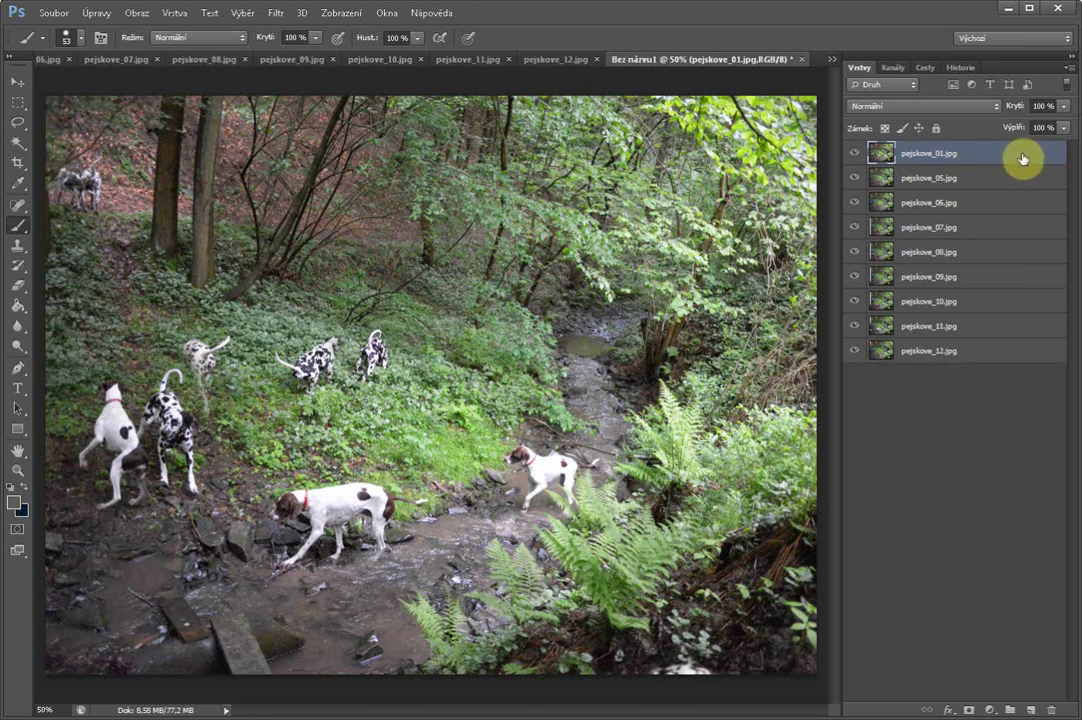